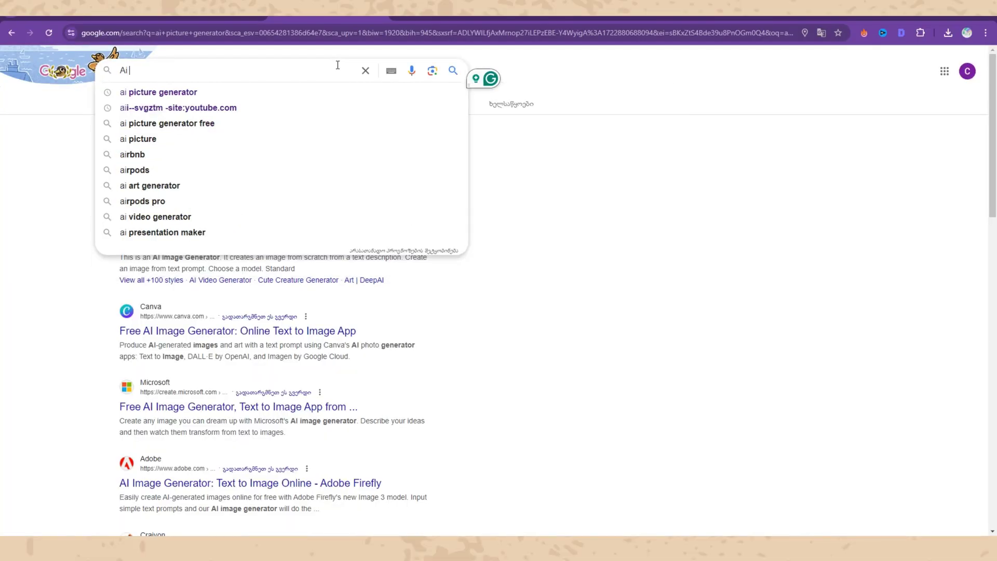
Search Google for 'ai picture generator' and scroll the results for Gencraft and other generators
type("c")
left_click(275, 97)
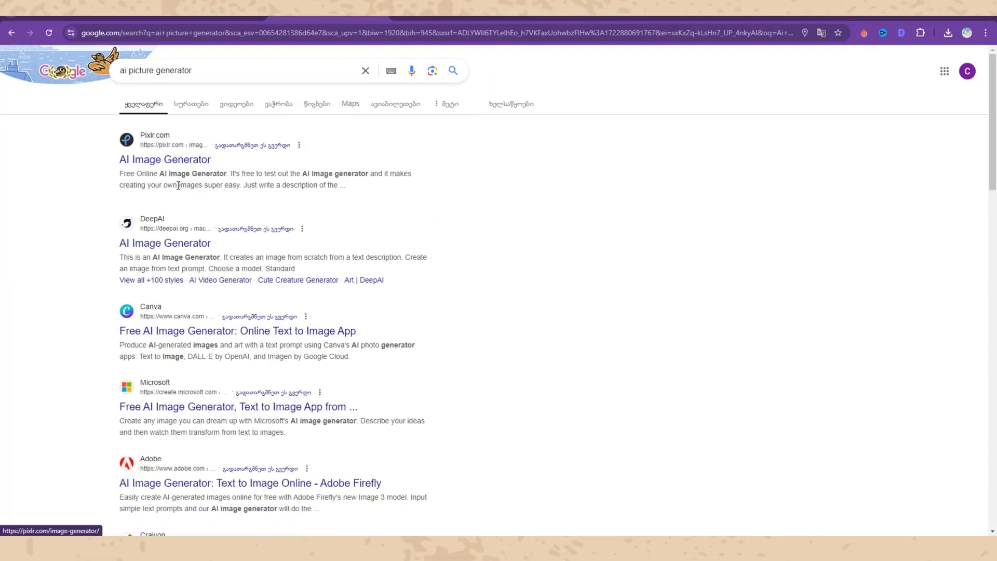
scroll(426, 254, "down", 3)
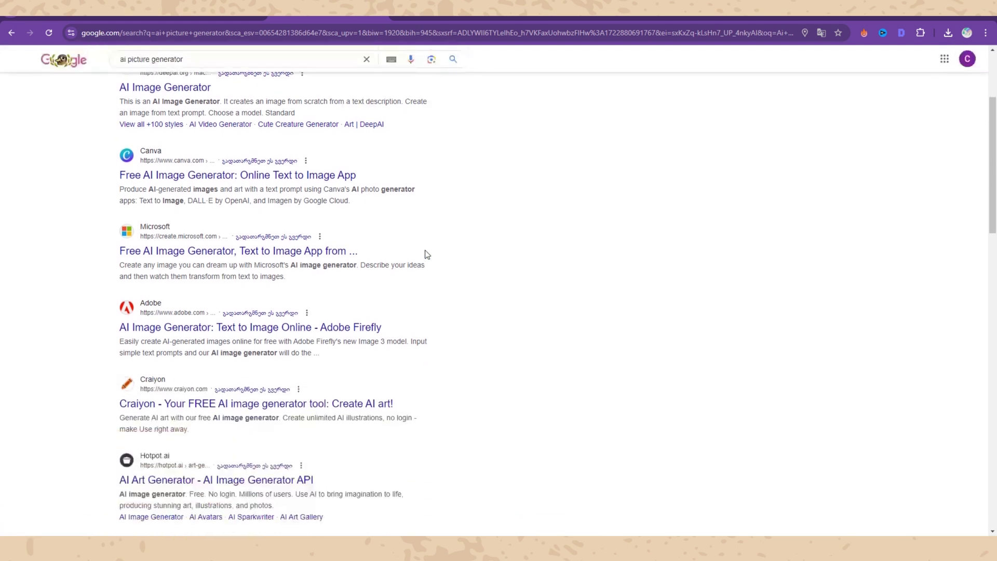
scroll(426, 254, "down", 6)
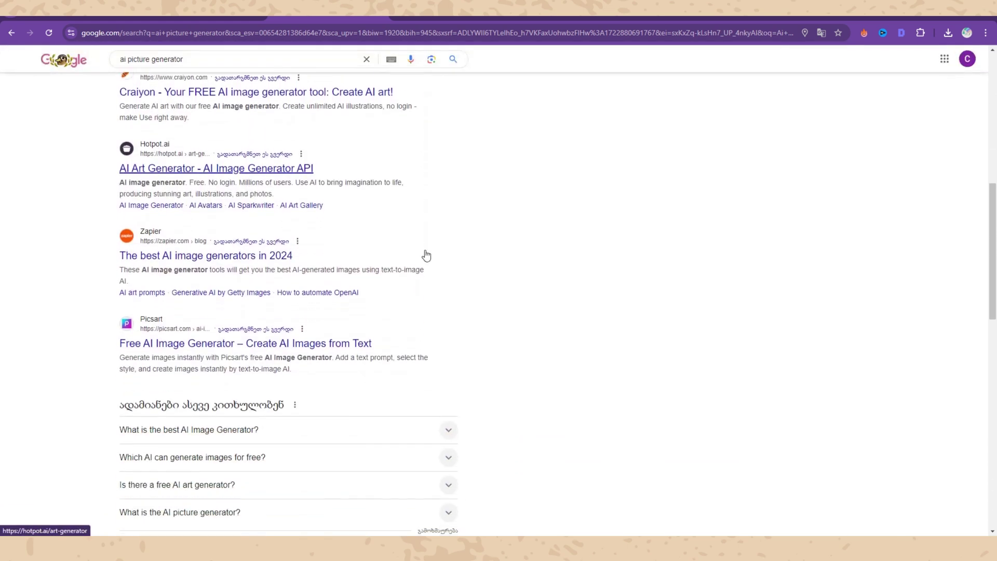
scroll(426, 254, "down", 3)
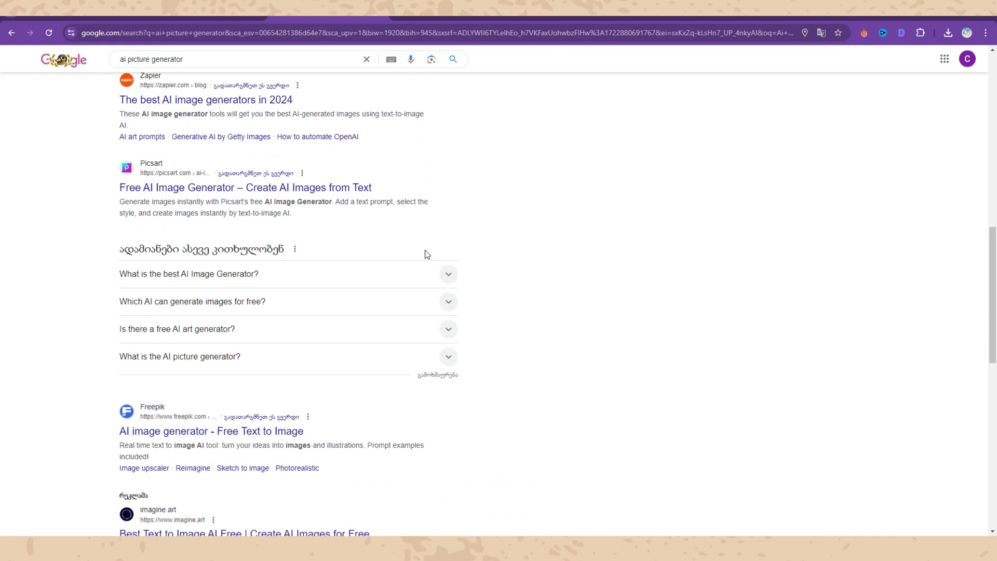
scroll(425, 250, "down", 4)
scroll(425, 251, "up", 6)
scroll(425, 250, "down", 8)
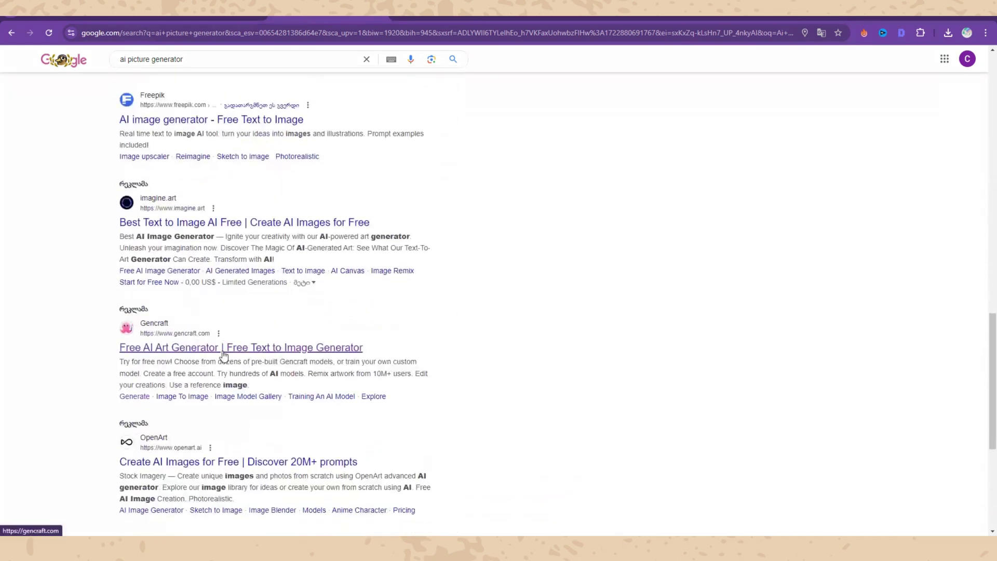
scroll(378, 335, "up", 11)
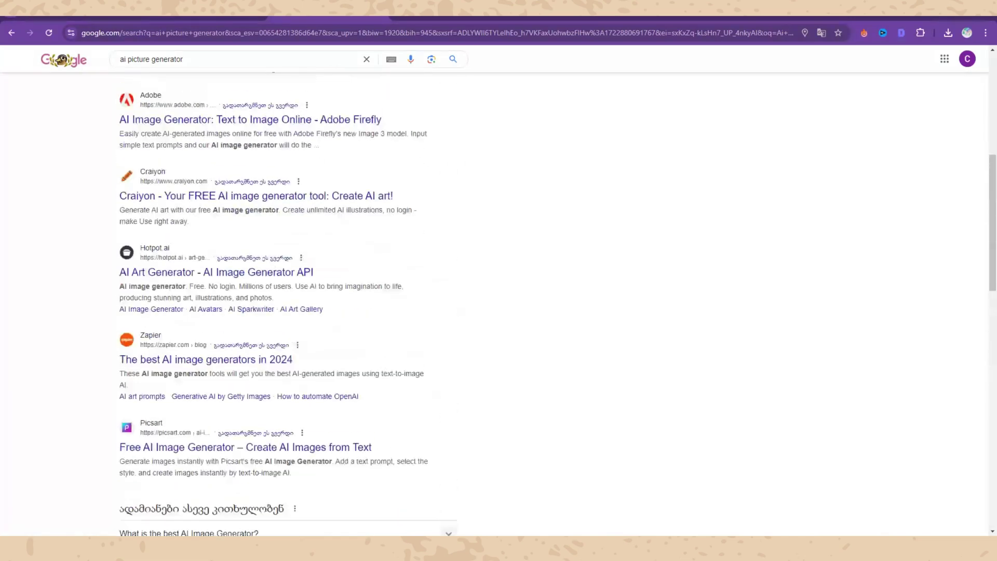
Write 'little mermaid, blue tail in a water, watercolor green eyes' in Gencraft and paste it into DeepAI
left_click(391, 19)
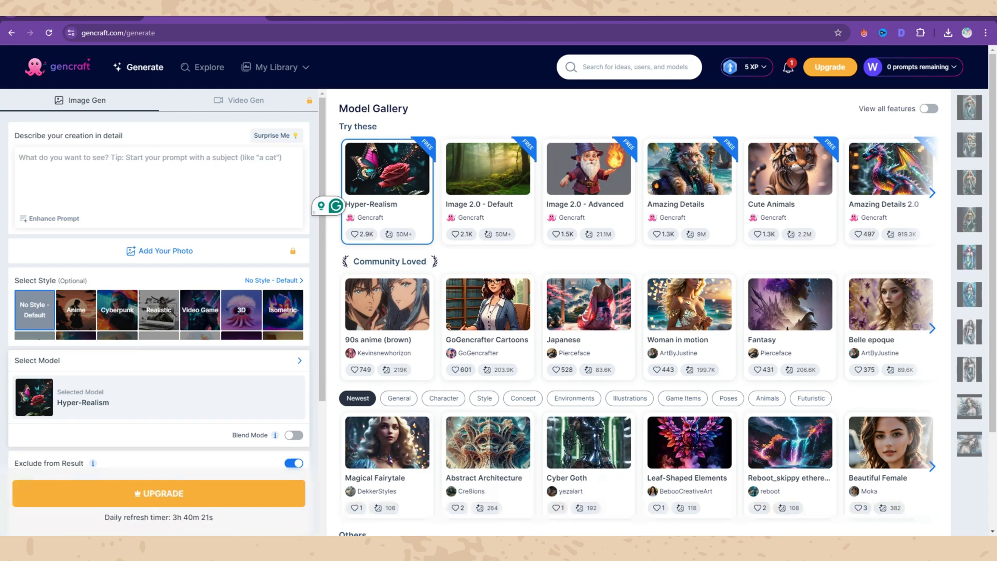
left_click(72, 168)
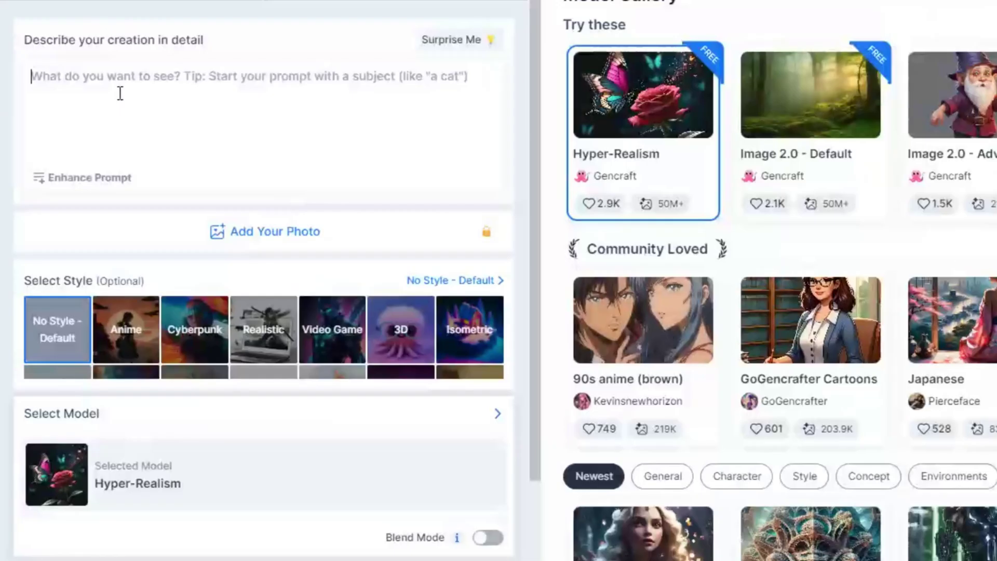
type("little mermaid, blue tail in a water, watercolor green eyes")
key("ctrl+a")
key("ctrl+c")
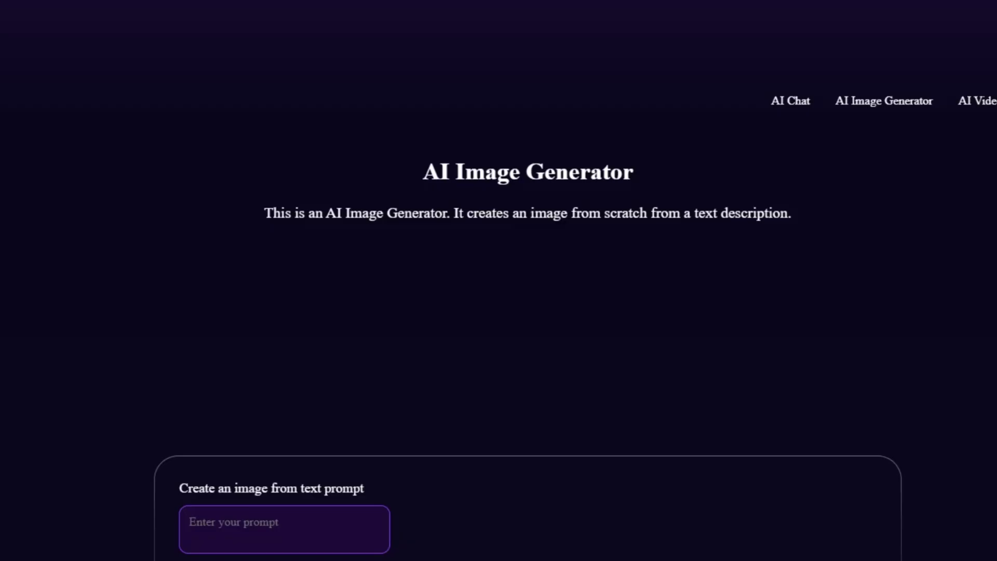
scroll(503, 364, "down", 3)
key("ctrl+v")
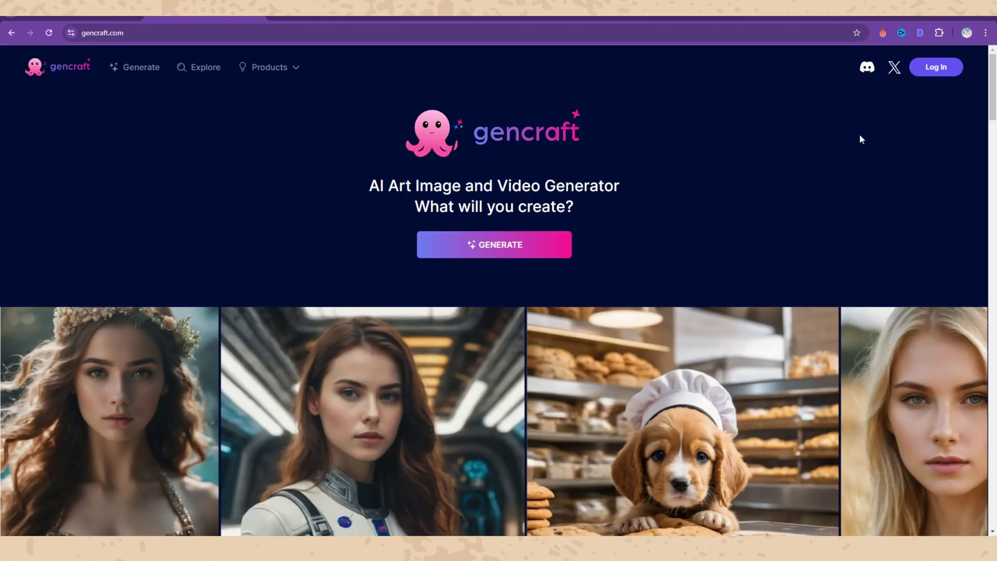
Sign in to Gencraft with Google and compare the weekly and monthly Pro prices
left_click(936, 68)
left_click(494, 334)
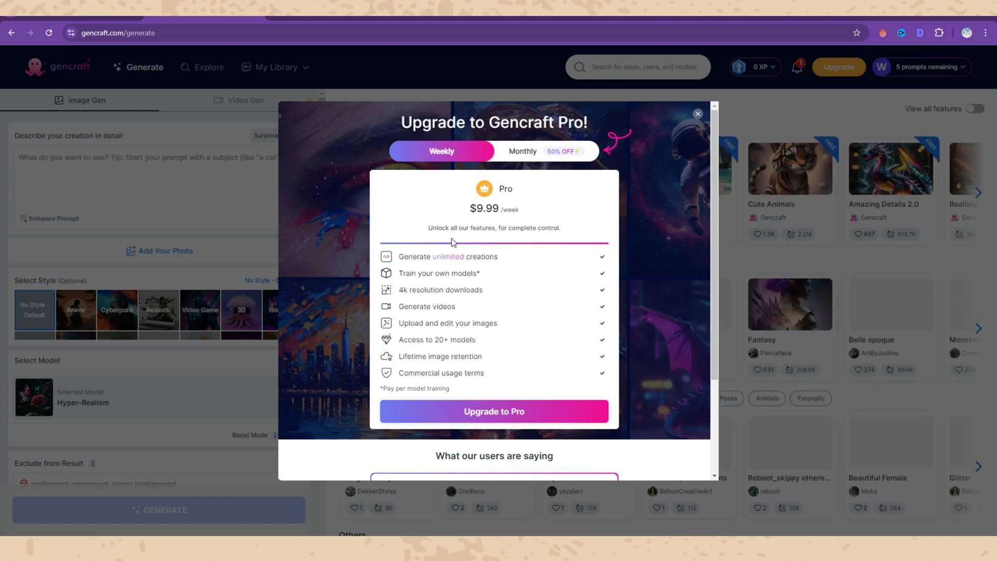
left_click(528, 152)
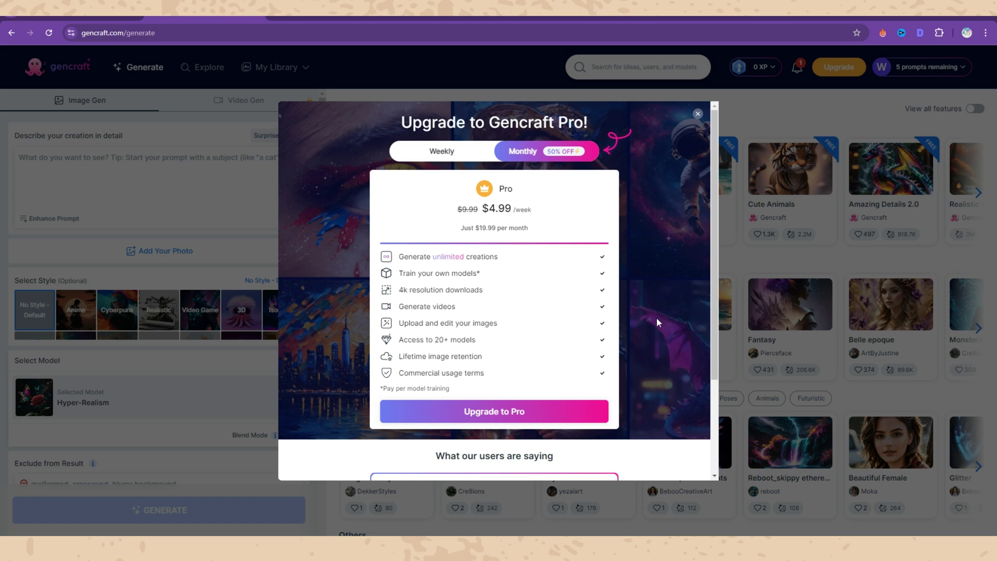
left_click(475, 154)
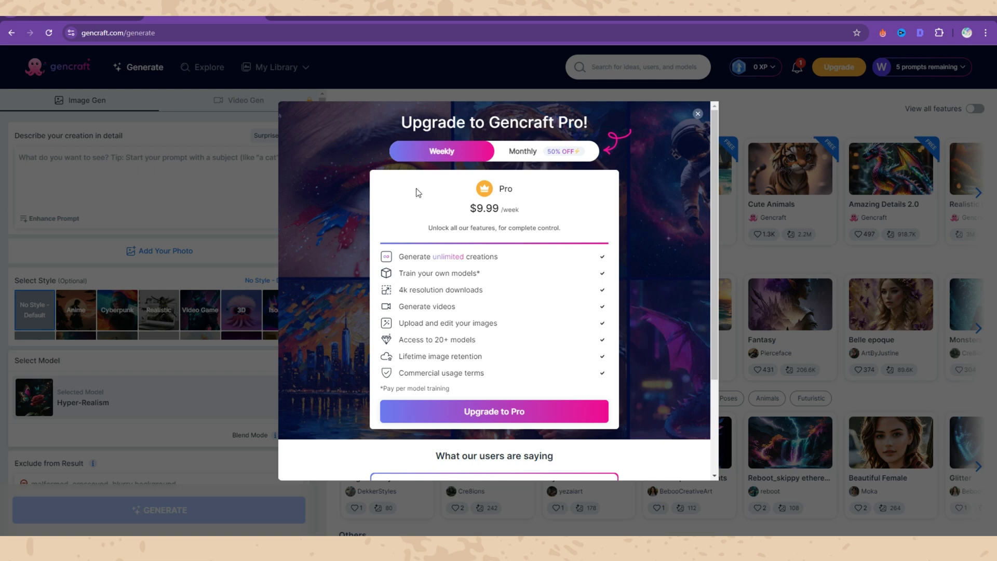
left_click(523, 156)
left_click(449, 158)
scroll(567, 312, "down", 3)
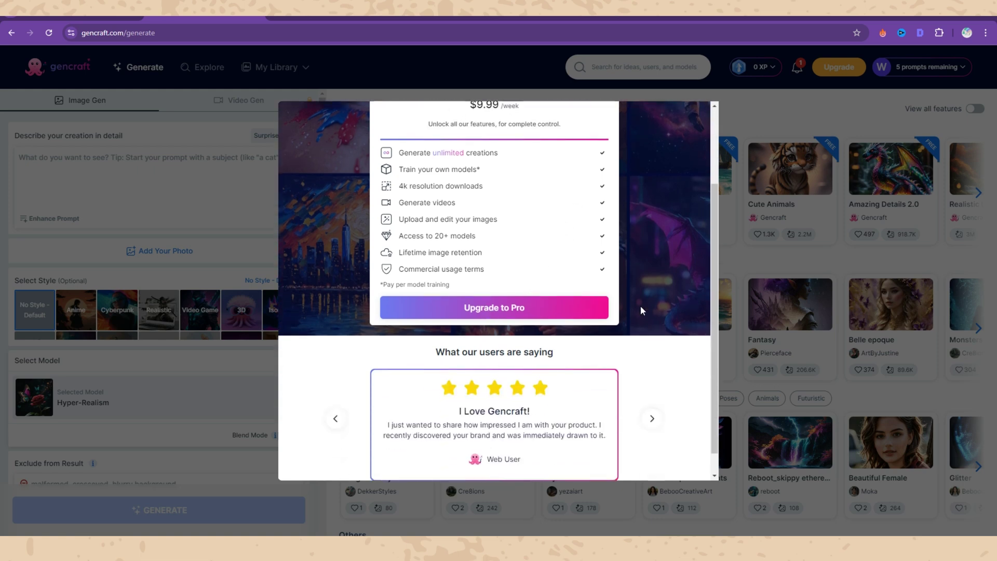
scroll(654, 310, "up", 3)
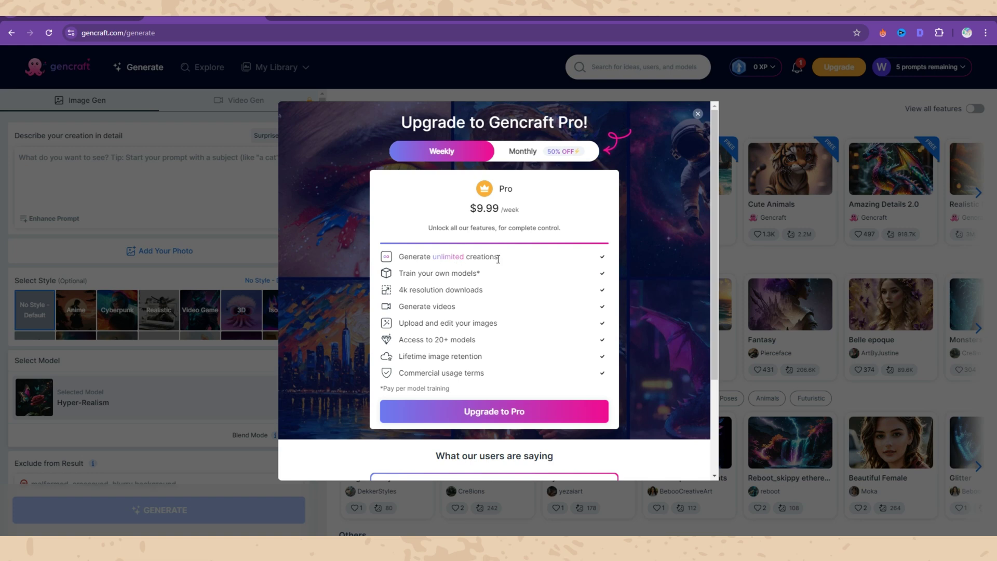
Highlight the $9.99/week price and the unlimited-creations feature, then dismiss the Pro upgrade offer
triple_click(529, 213)
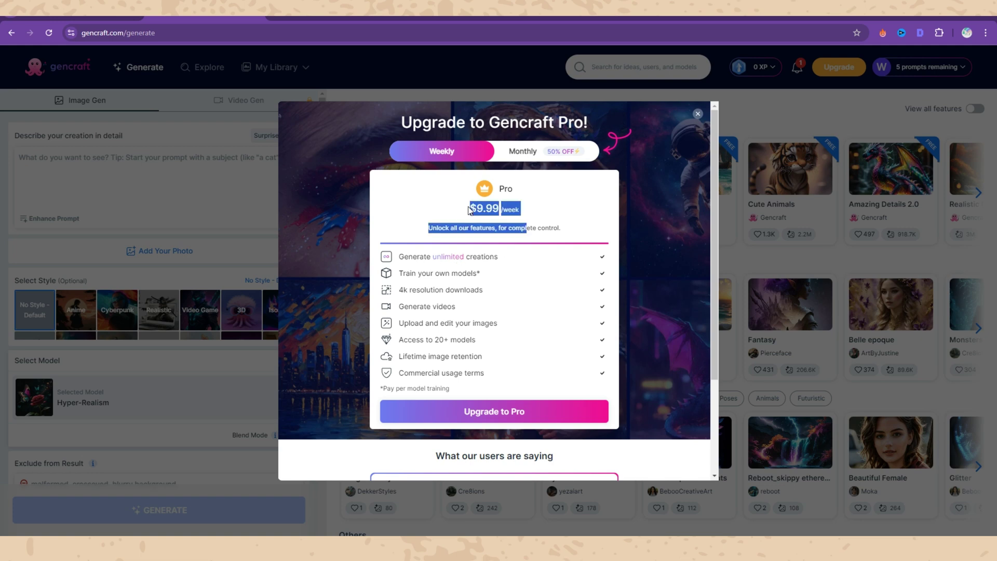
left_click(529, 213)
left_click_drag(460, 229, 537, 217)
left_click(538, 216)
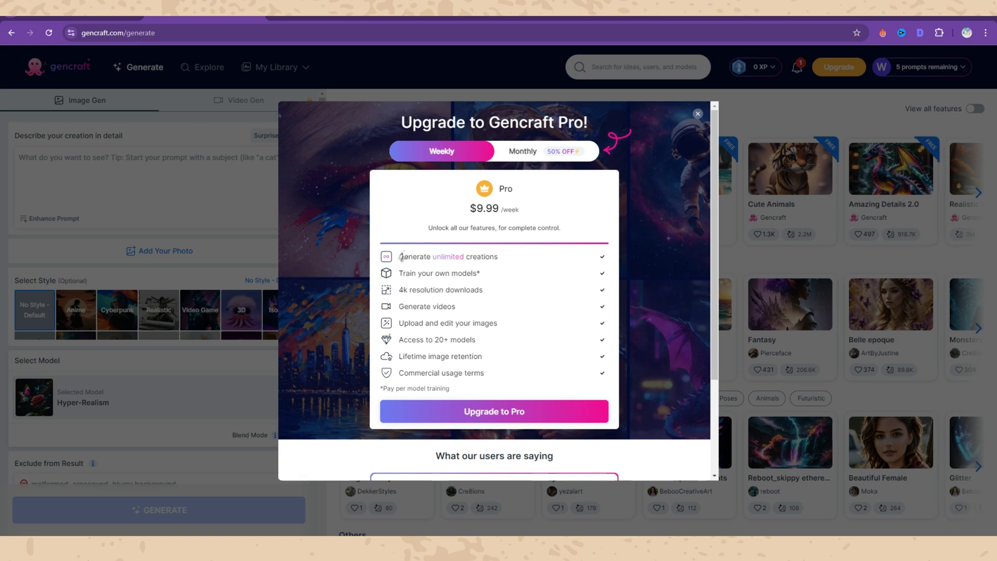
left_click_drag(402, 256, 507, 256)
left_click(523, 259)
left_click(697, 114)
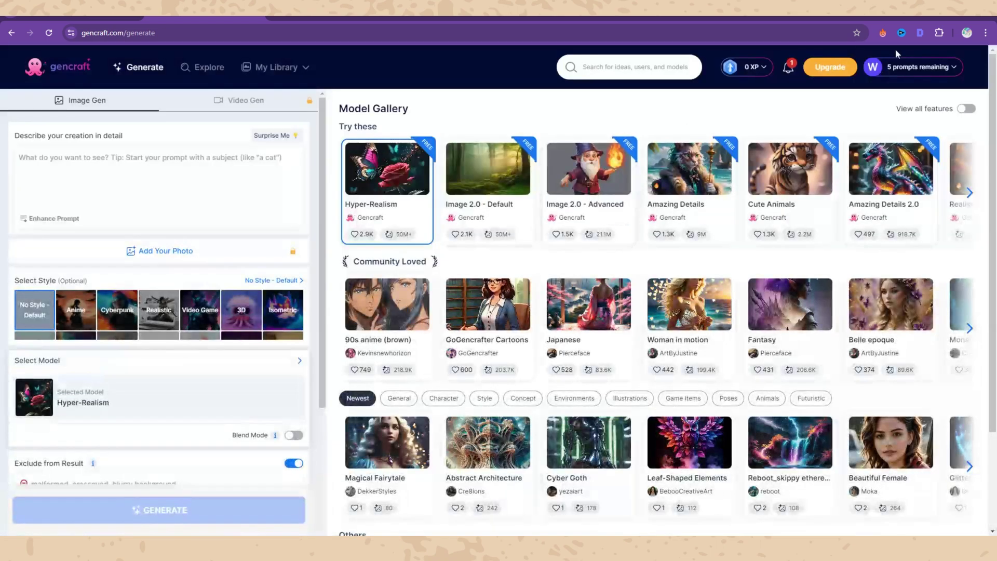
left_click(952, 71)
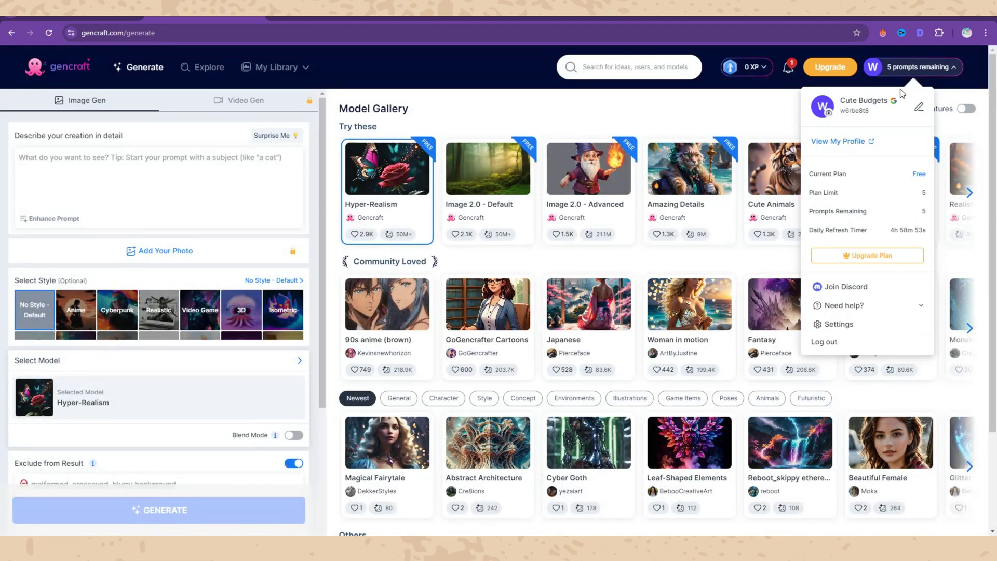
left_click(954, 70)
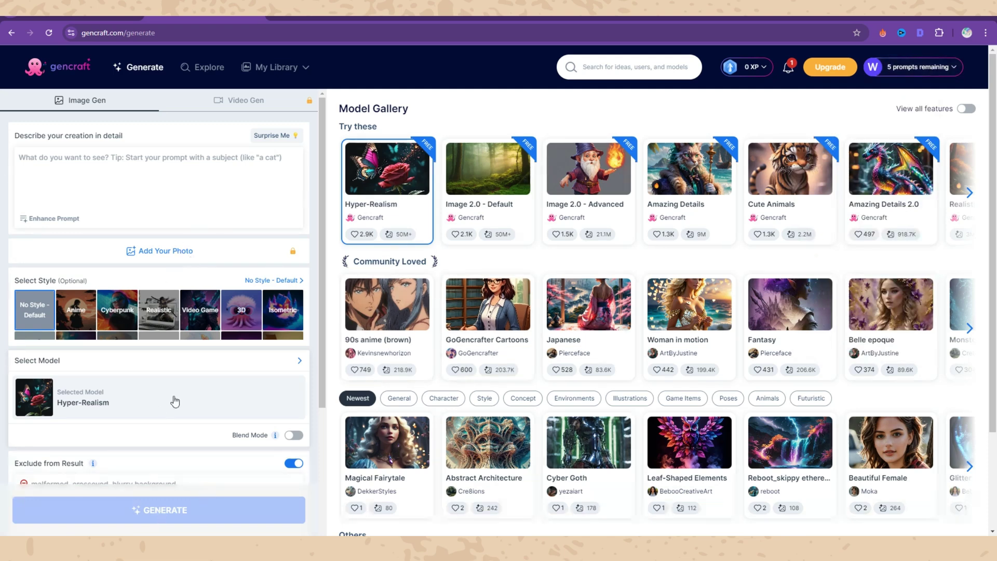
left_click(150, 175)
left_click_drag(123, 136, 20, 135)
left_click(82, 168)
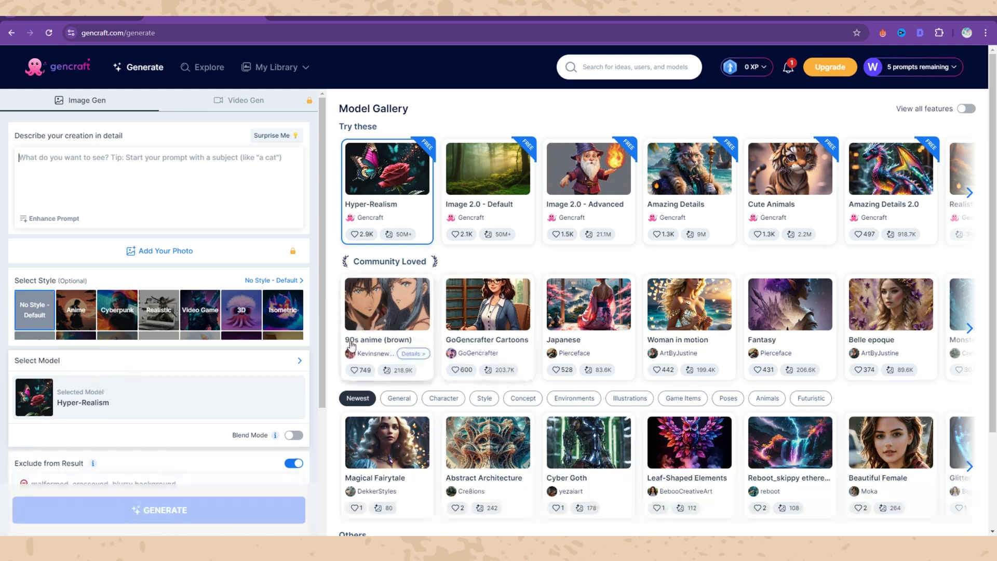
left_click(154, 169)
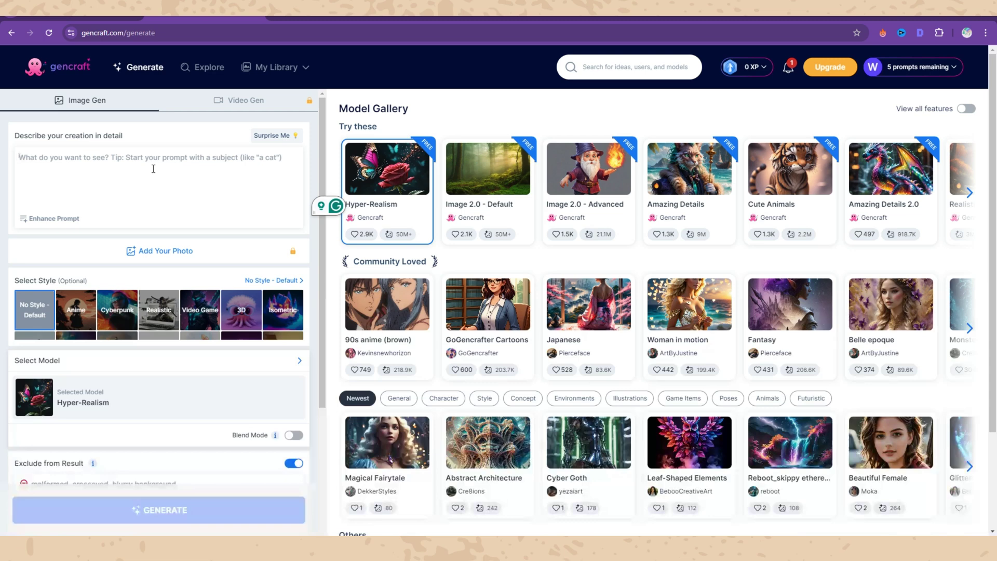
Enter the prompt 'mermaid with long dark hair, blue eyes, under the water, watercolor', fixing 'eys', and choose the Watercolor style
type("mermaid,")
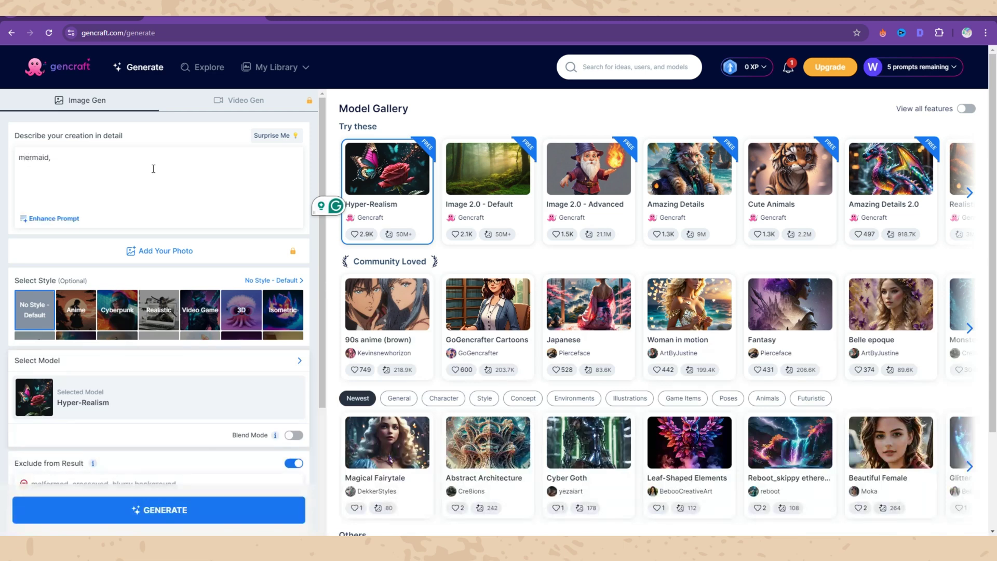
key("BackSpace")
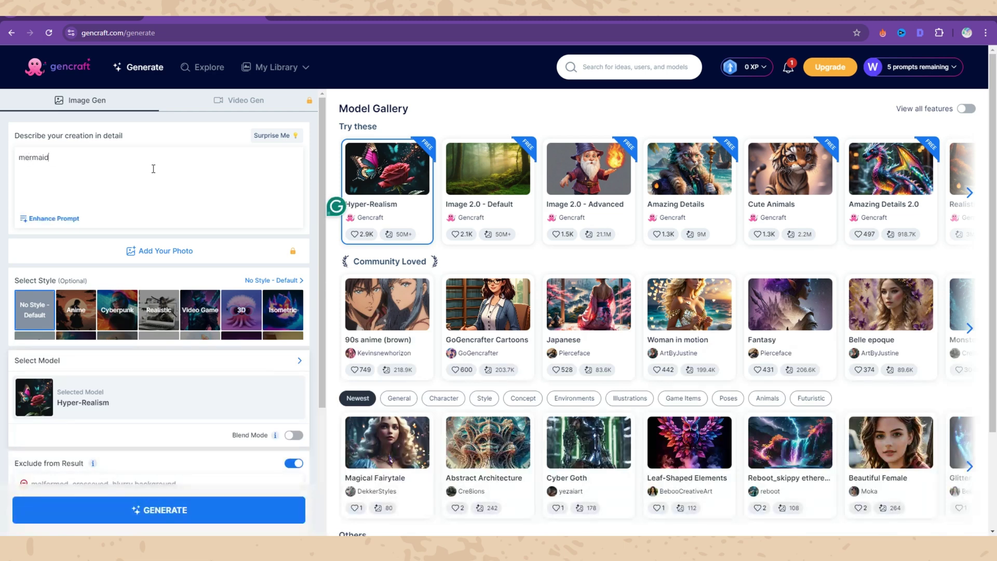
type("with long hair, dar")
type("k hair, blue eys")
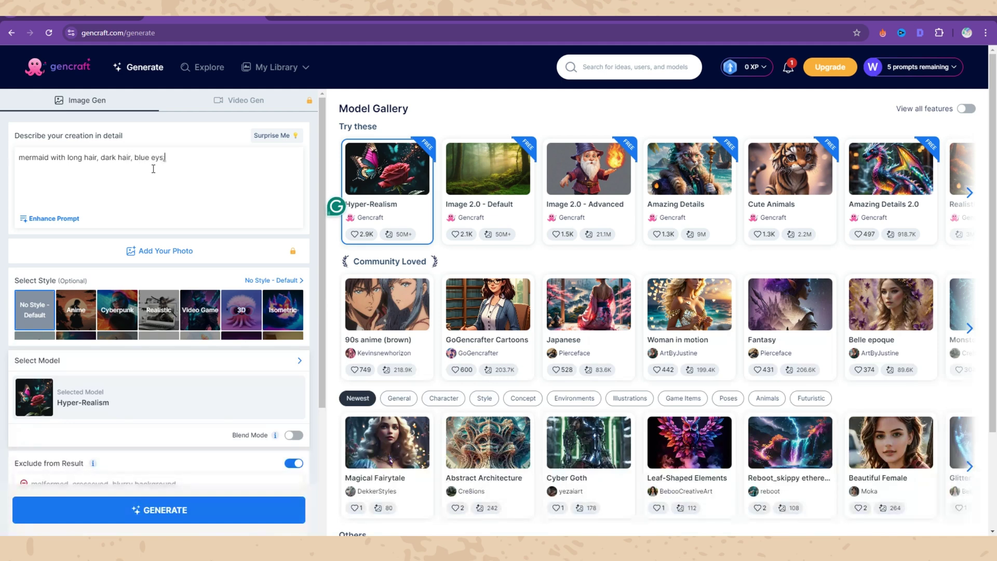
type(", under the water, watercolor")
right_click(156, 159)
left_click(183, 173)
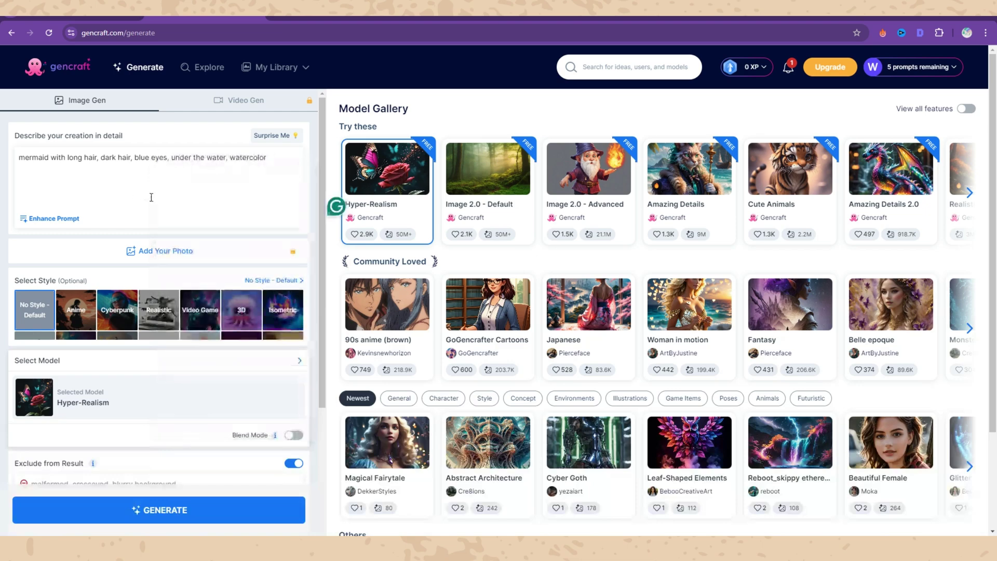
left_click(300, 281)
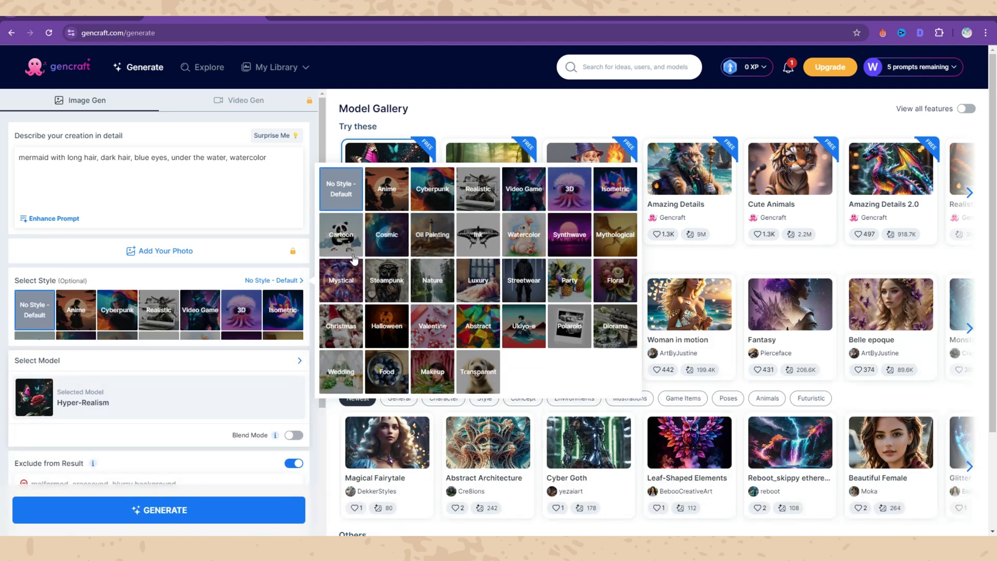
left_click(526, 237)
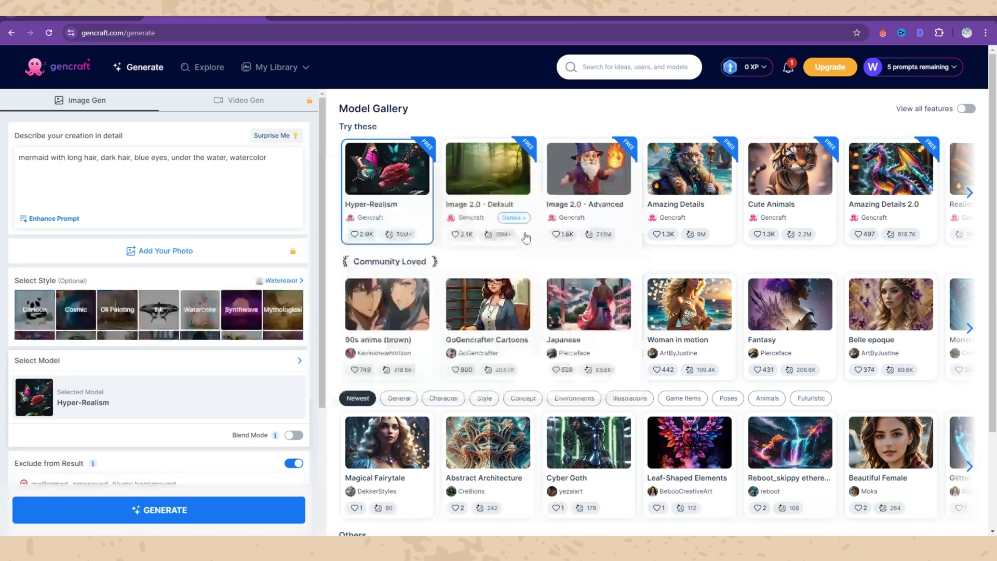
Change the aspect ratio from Landscape 4:3 to Tall 9:16
scroll(232, 291, "down", 3)
scroll(263, 305, "down", 2)
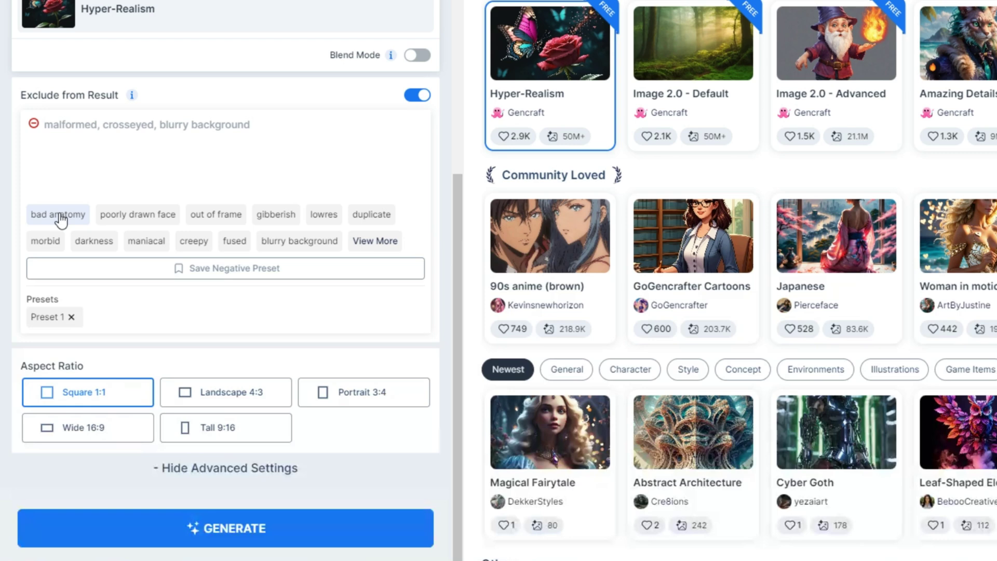
left_click(208, 395)
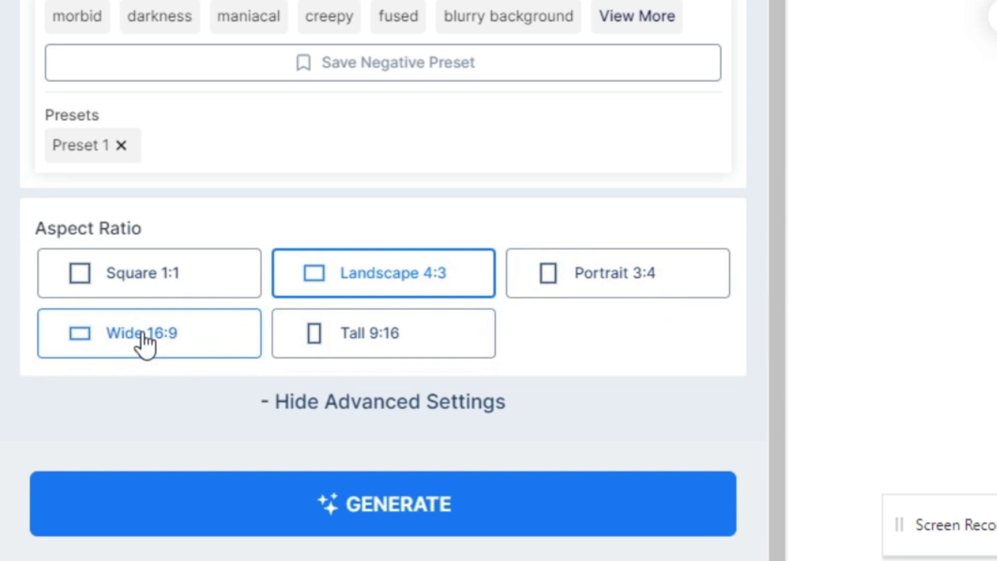
left_click(391, 358)
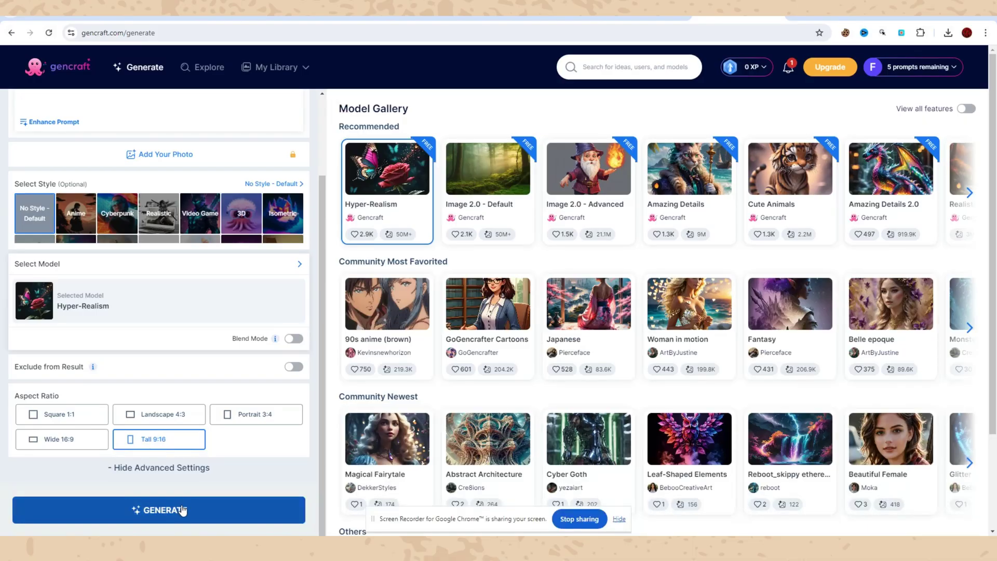
Generate two tall watercolor mermaid images and view each result
left_click(182, 511)
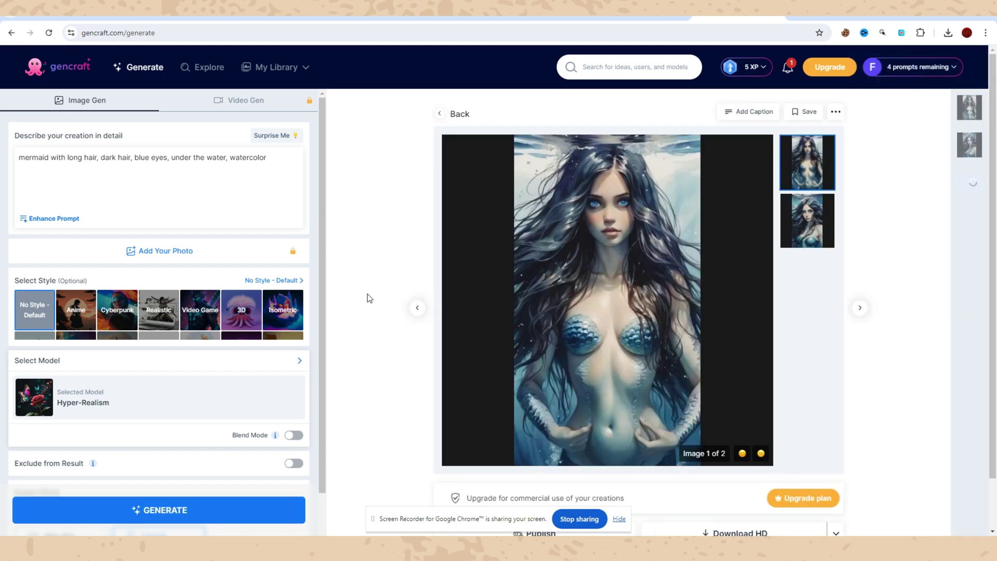
left_click(815, 237)
left_click(816, 167)
scroll(278, 326, "down", 5)
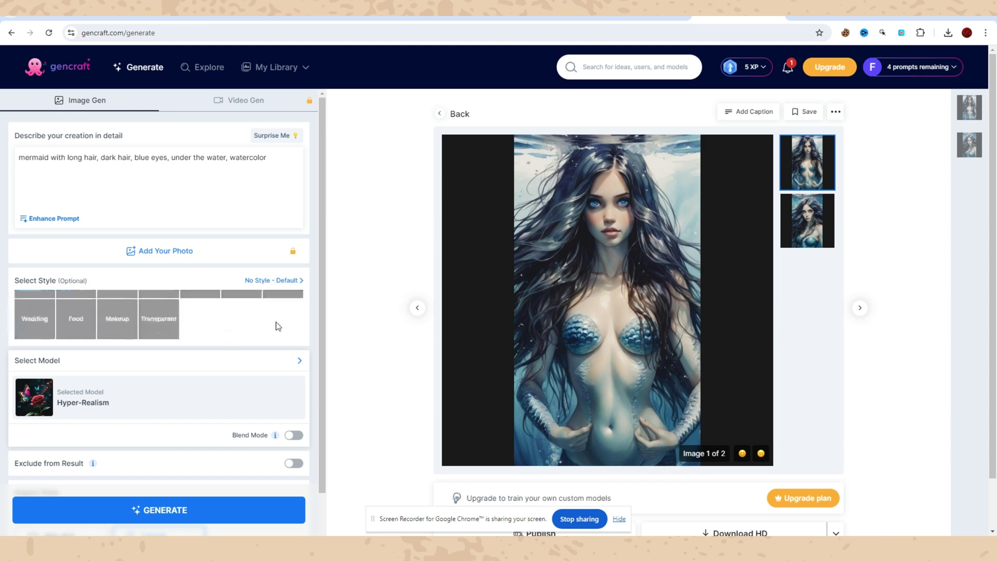
scroll(313, 411, "down", 3)
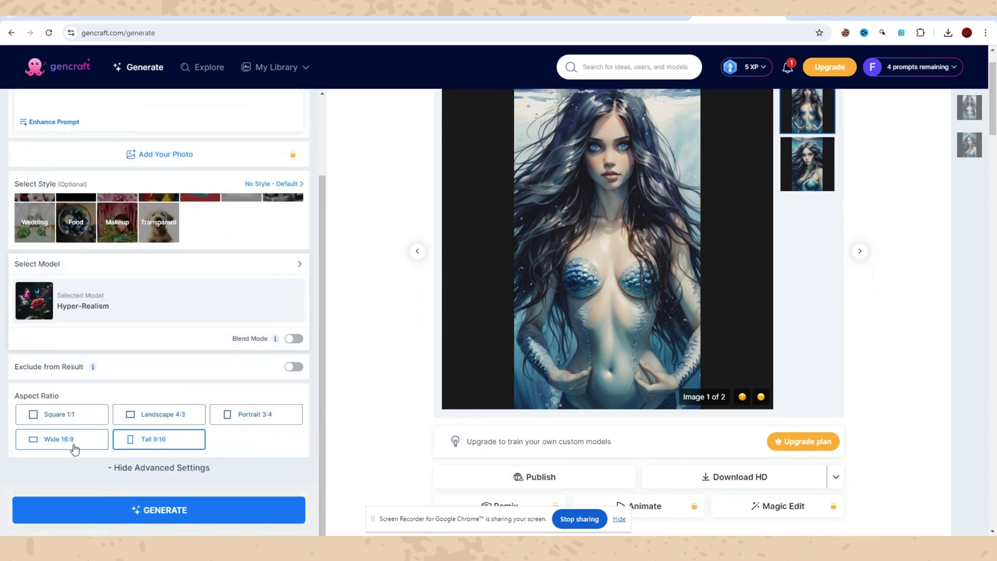
scroll(83, 448, "up", 3)
scroll(207, 322, "up", 2)
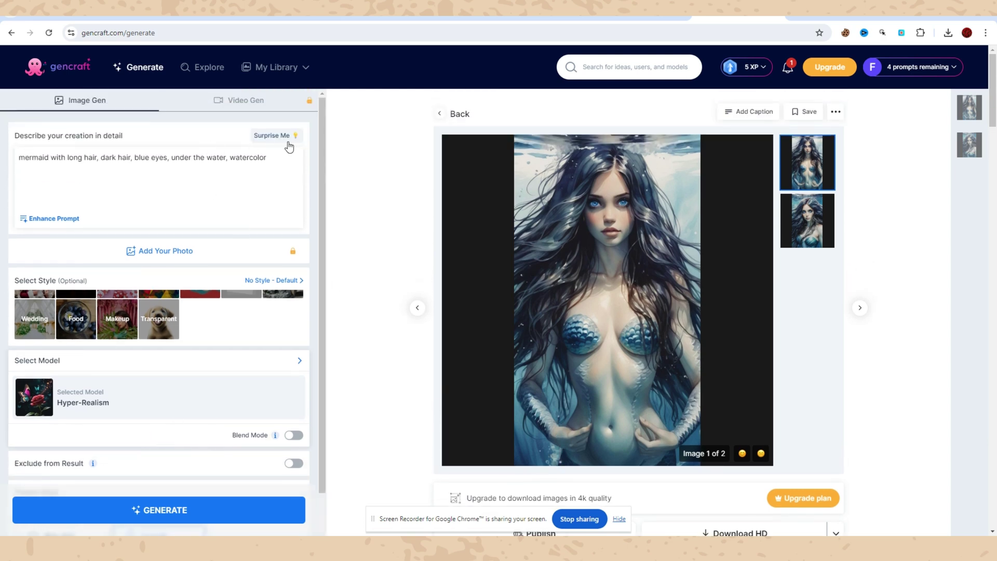
Choose the Cartoon style, generate, and view the second cartoon mermaid image
left_click(296, 281)
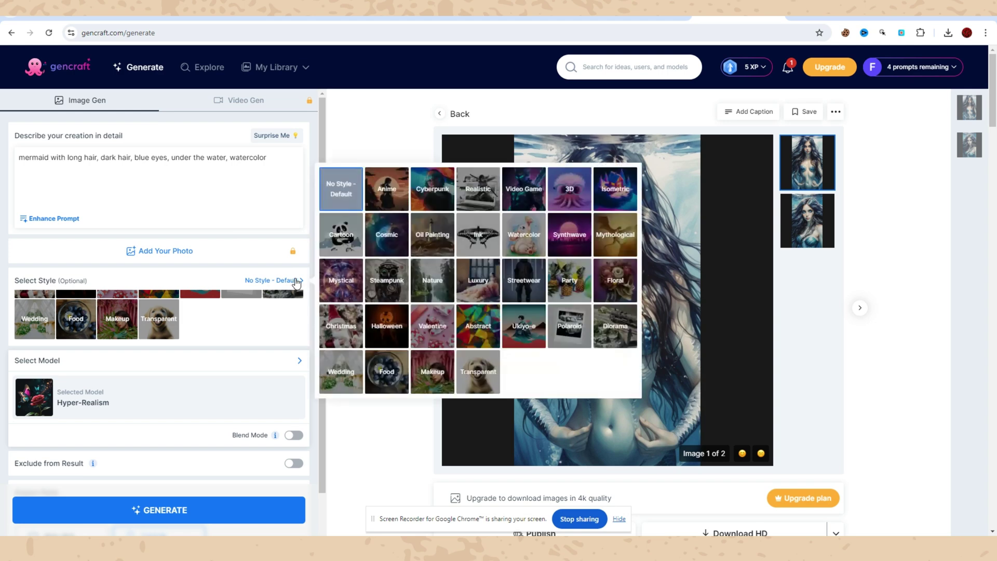
left_click(341, 236)
left_click(231, 514)
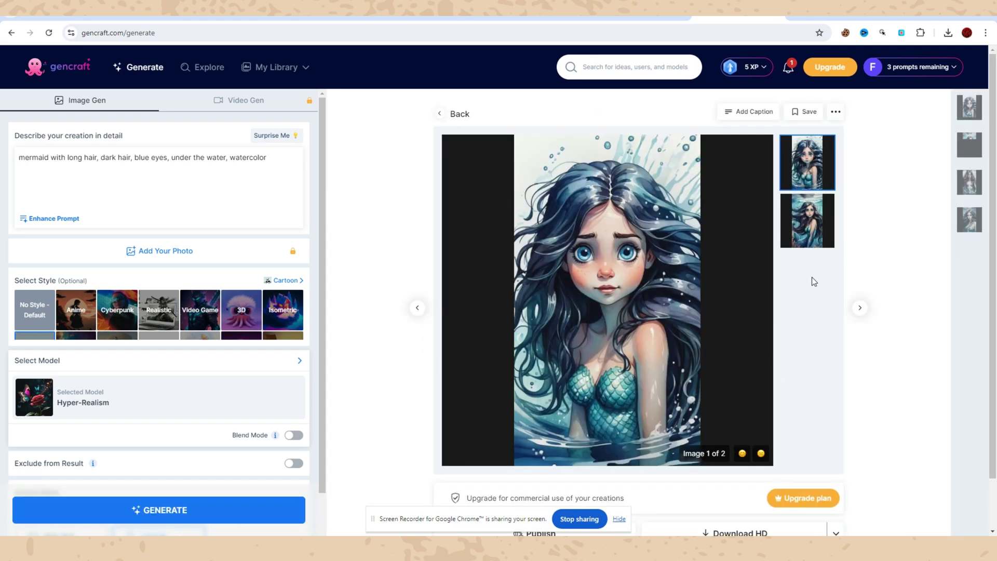
left_click(821, 227)
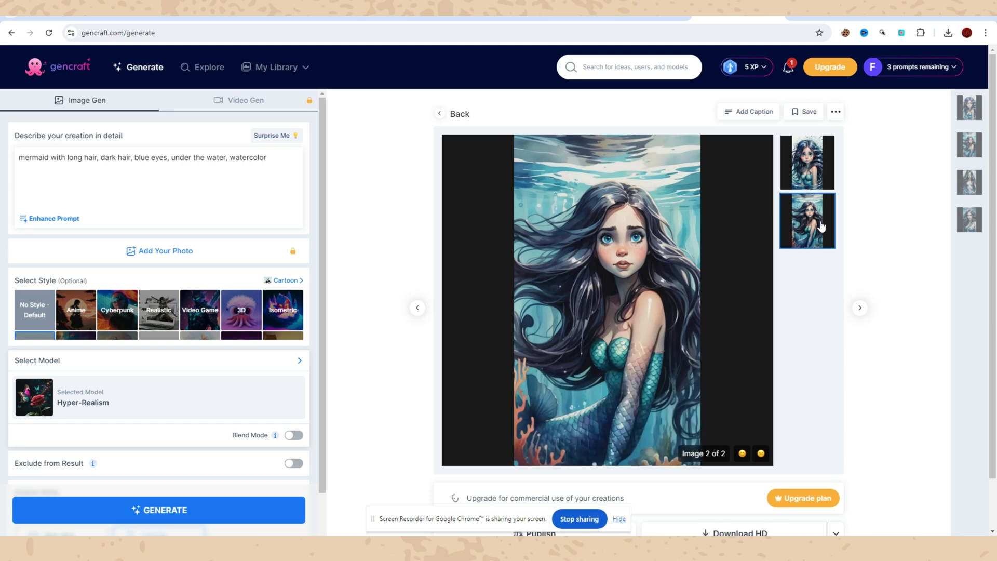
Append '(((full body with tail)))' to the prompt and delete the word 'watercolor'
left_click(807, 178)
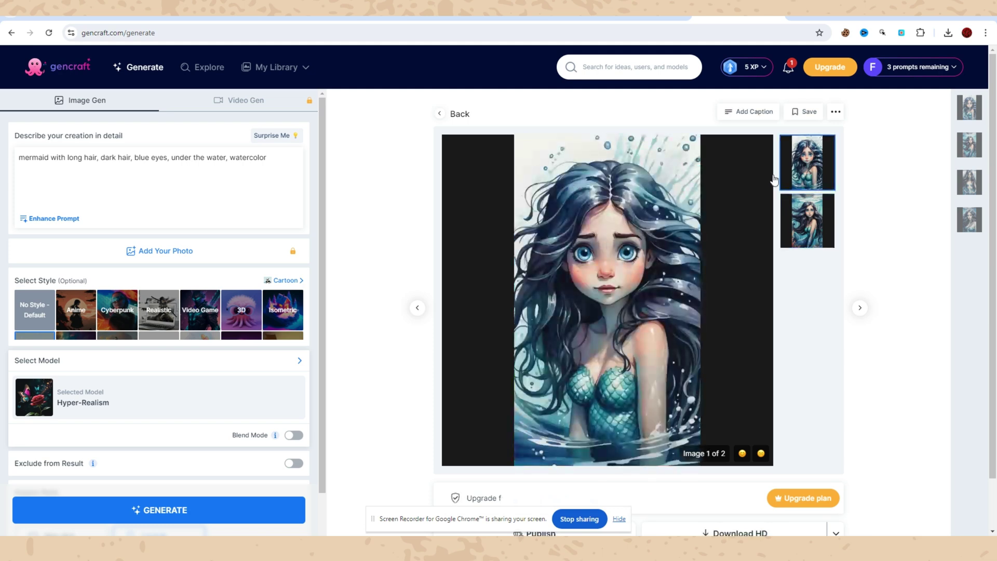
left_click(274, 159)
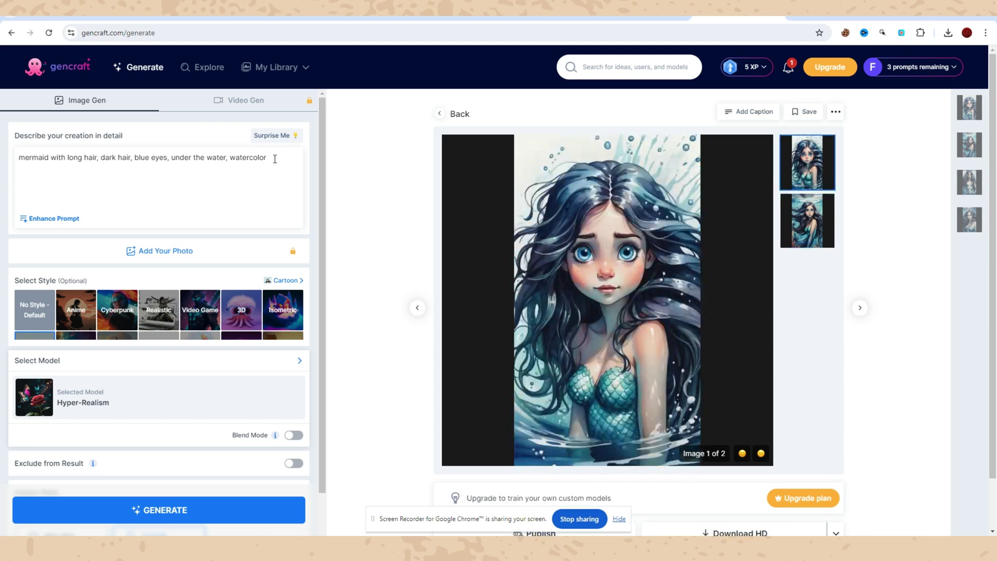
type("(((ful")
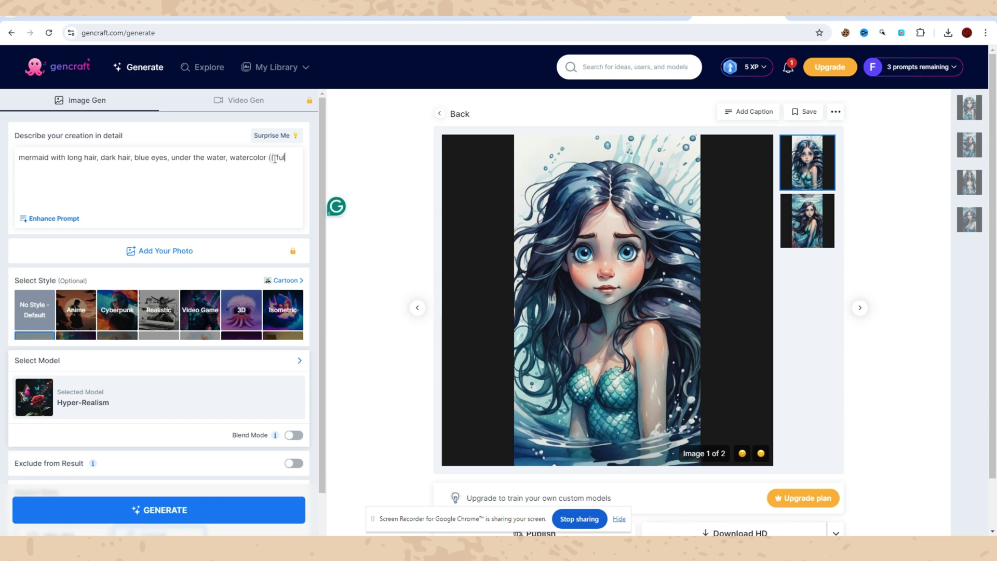
type("l body with tail))")
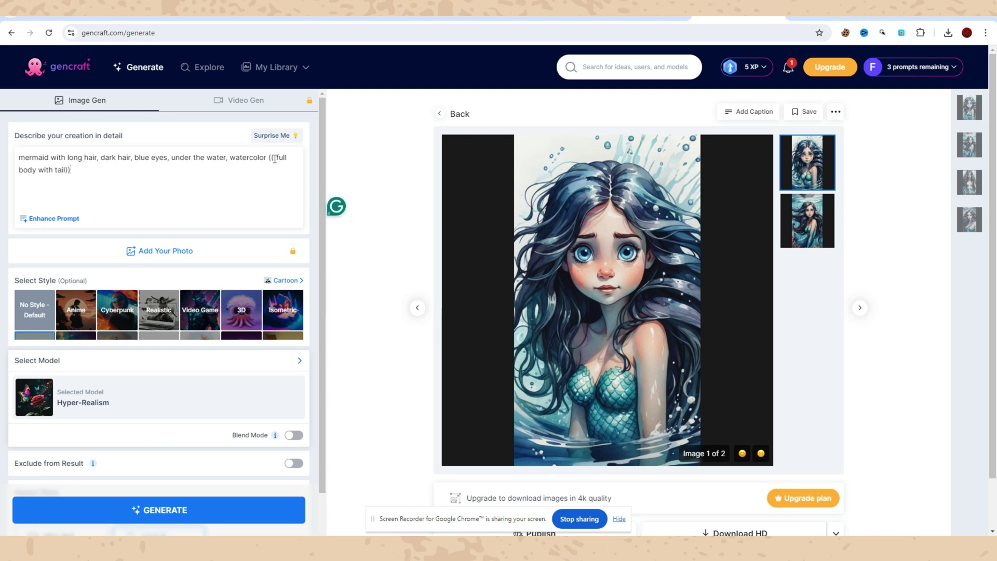
type(")")
double_click(264, 157)
key("BackSpace")
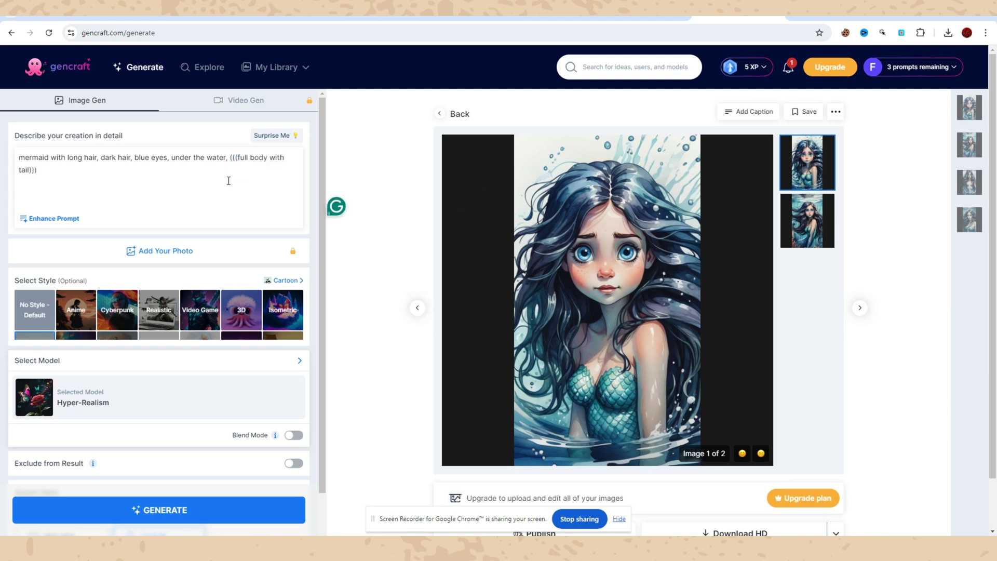
Switch to the 3D style, generate, and compare both 3D mermaid images
left_click(244, 308)
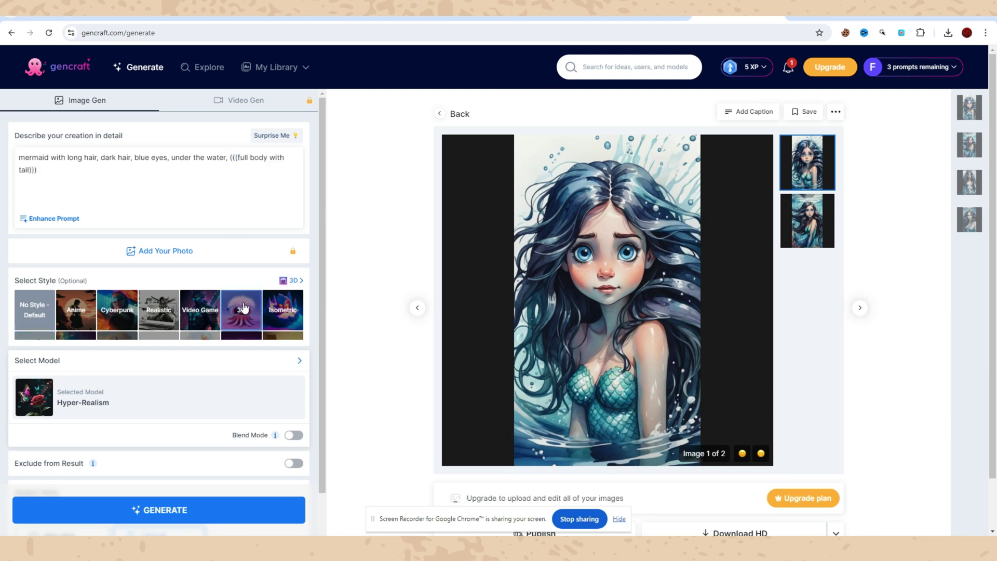
left_click(213, 511)
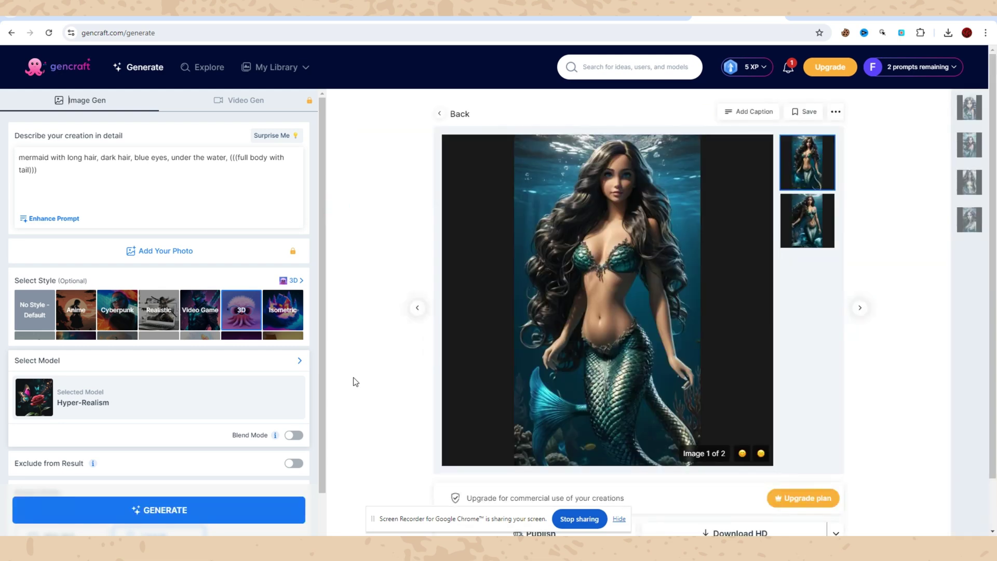
left_click(814, 222)
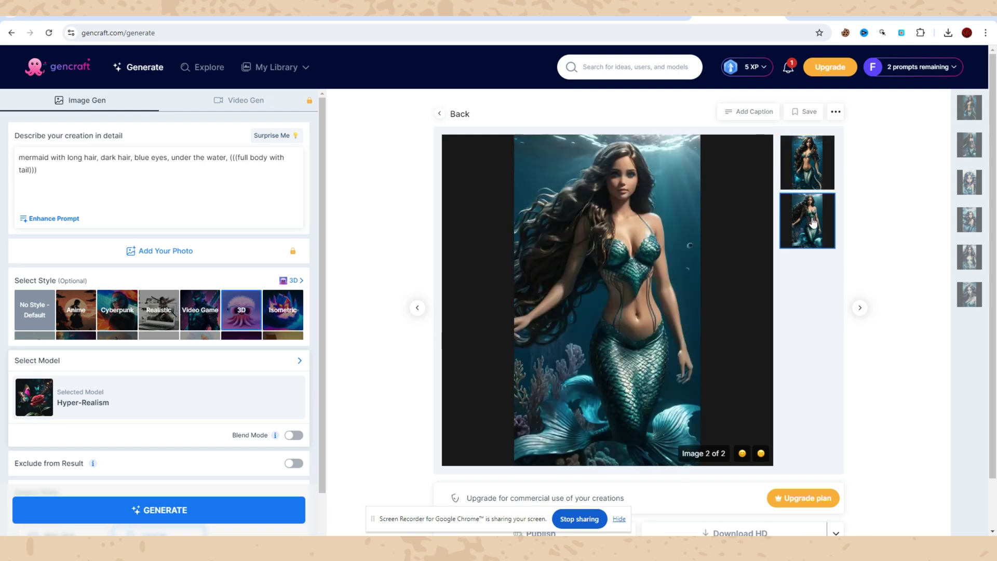
left_click(809, 171)
scroll(266, 317, "down", 1)
scroll(267, 317, "up", 1)
Generate two widescreen 16:9 Anime-style mermaid images and compare them
left_click(302, 282)
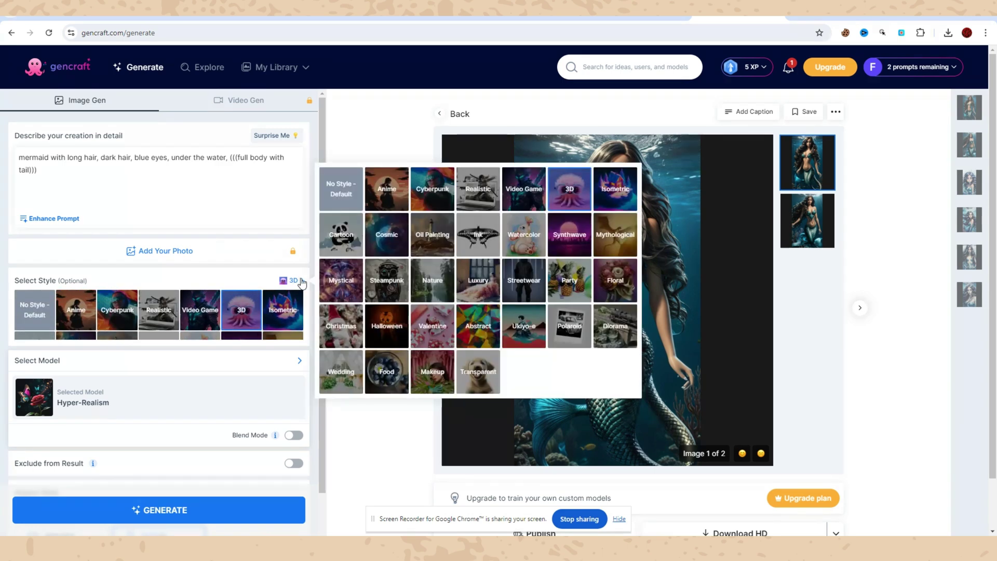
left_click(394, 200)
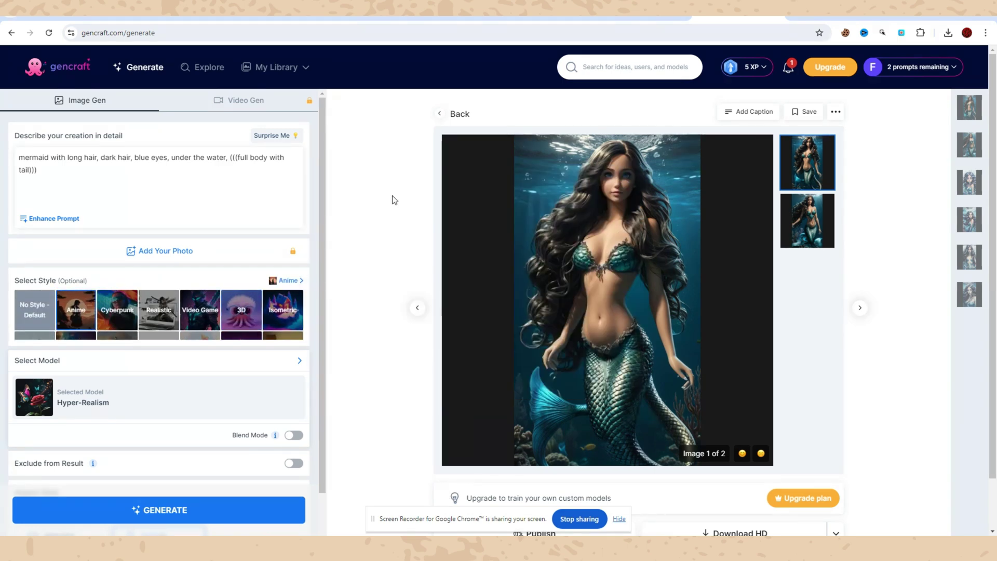
scroll(306, 344, "down", 2)
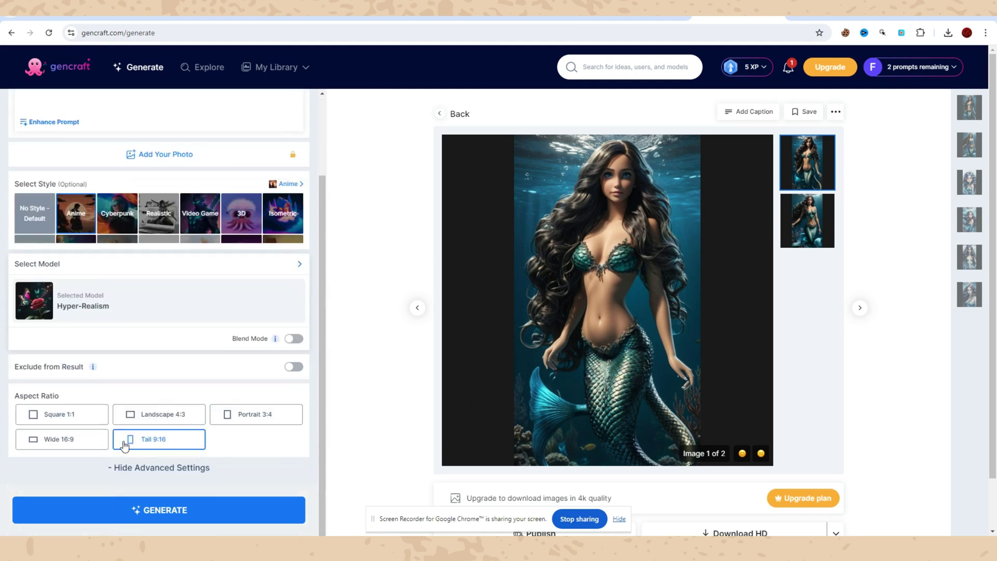
left_click(93, 447)
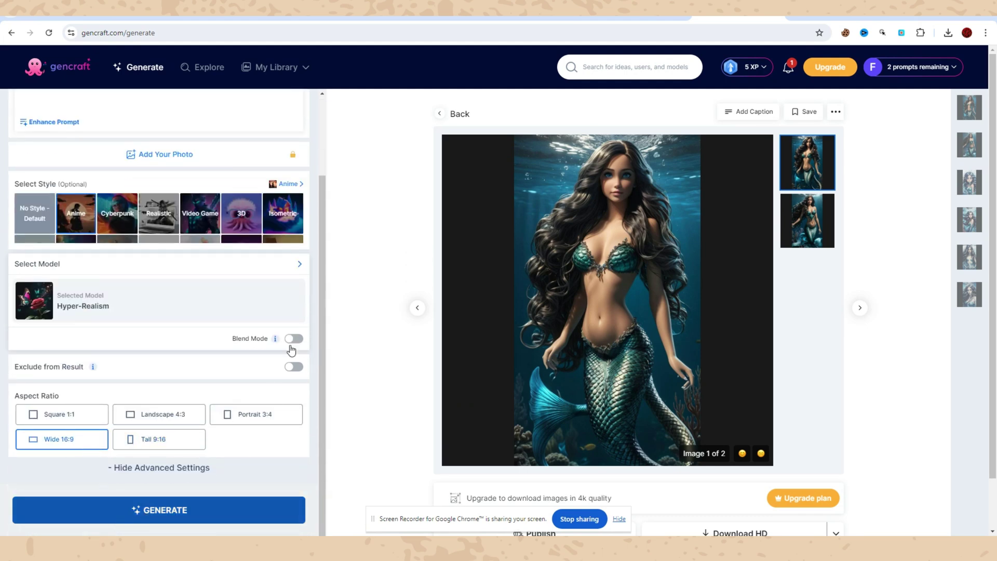
left_click(145, 512)
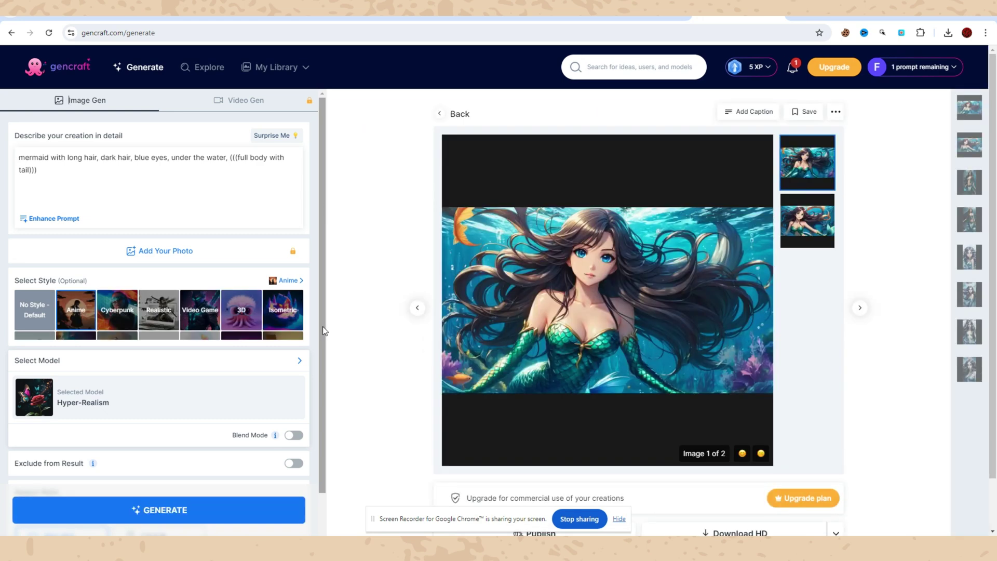
left_click(812, 230)
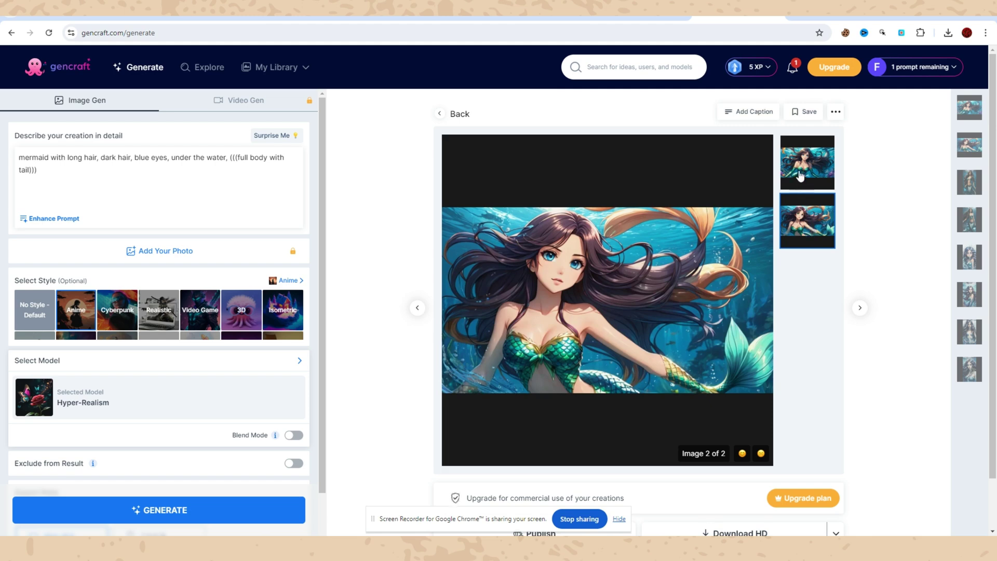
left_click(800, 177)
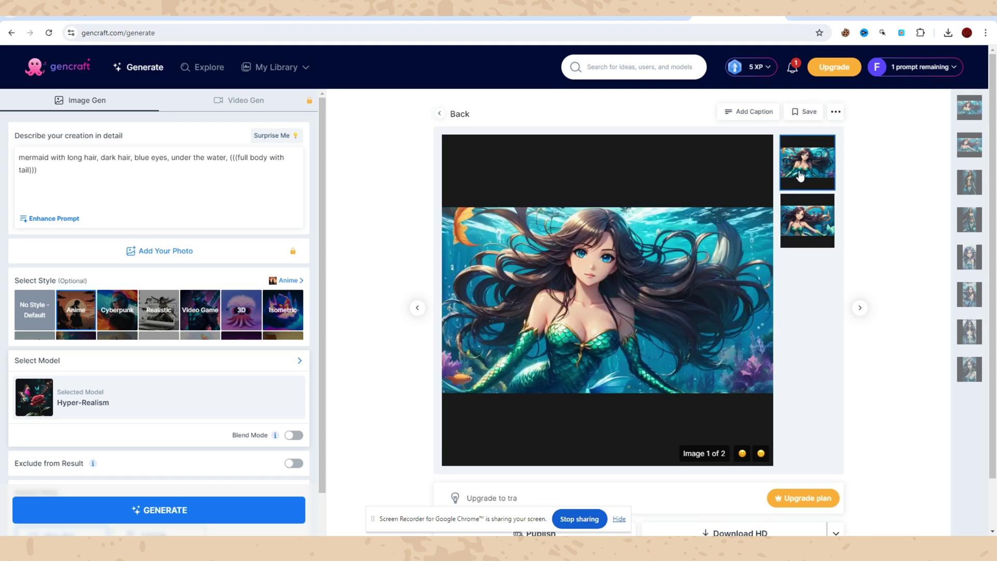
Browse the earlier 3D, cartoon and watercolor creations, then reload the anime mermaid creation with the style gallery open
left_click(967, 115)
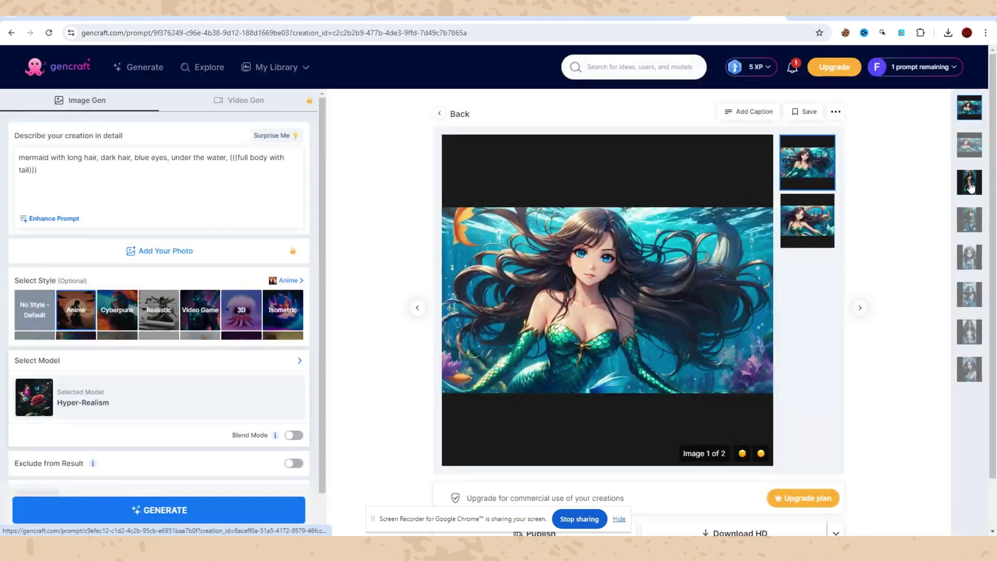
left_click(970, 185)
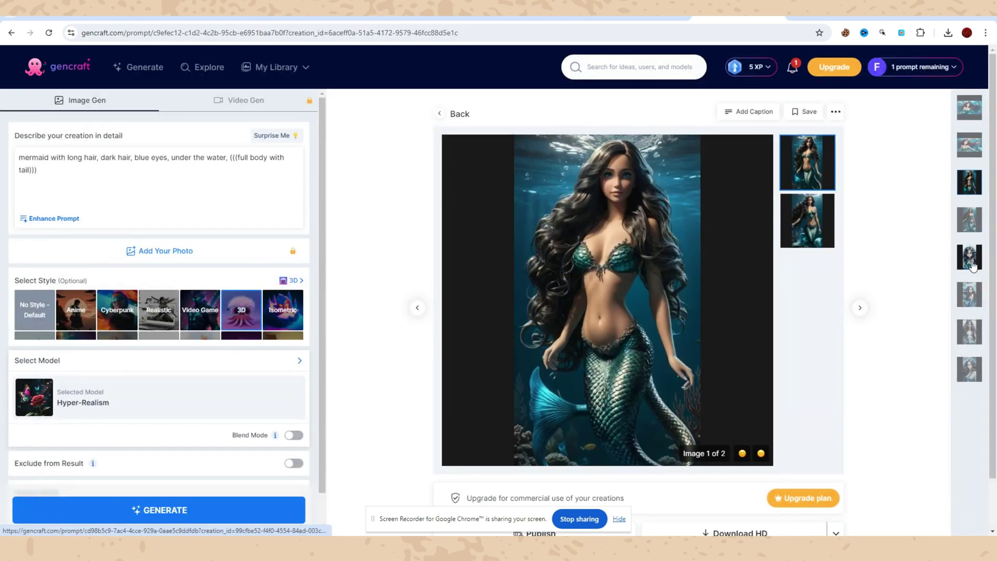
left_click(971, 264)
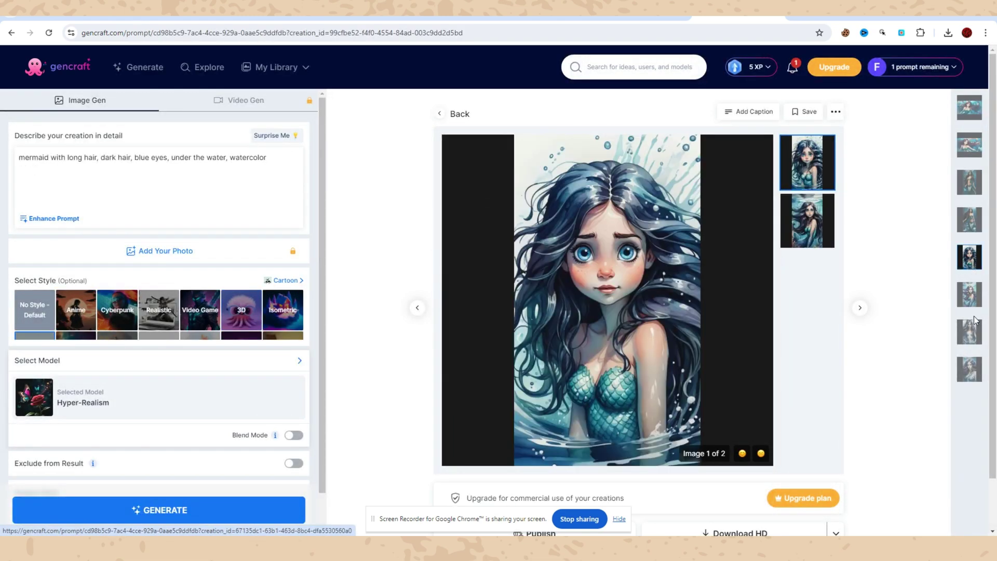
left_click(976, 324)
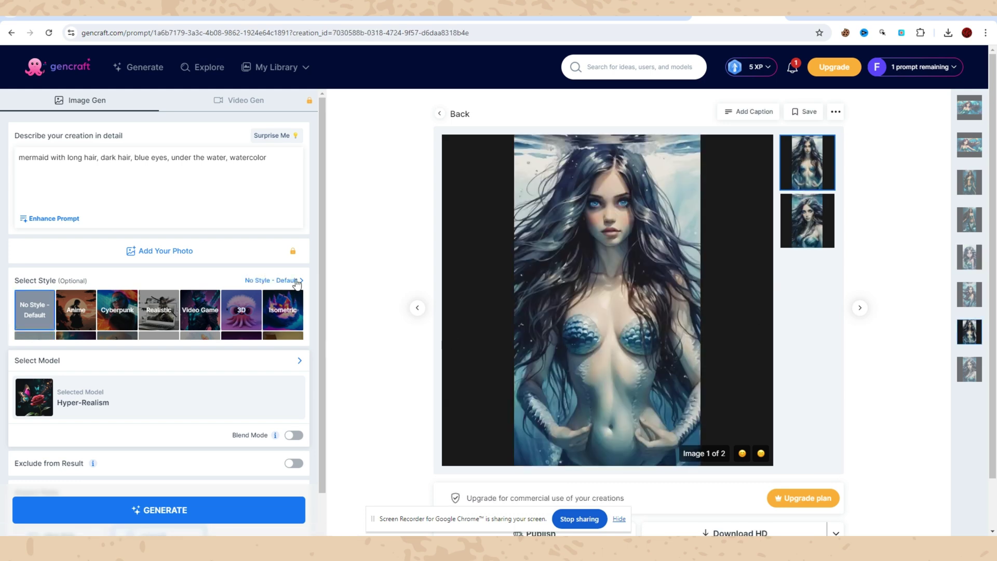
left_click(297, 282)
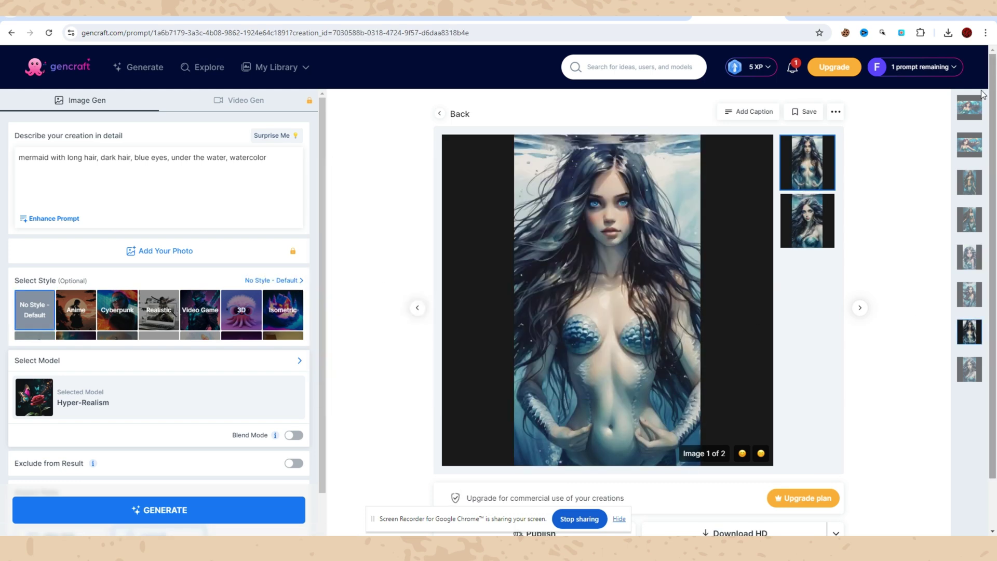
left_click(970, 107)
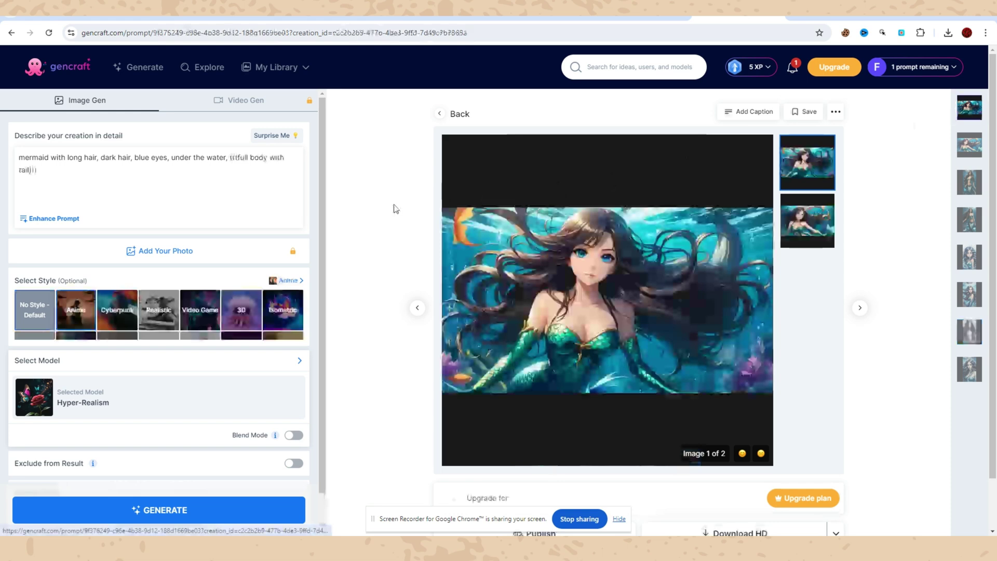
left_click(300, 283)
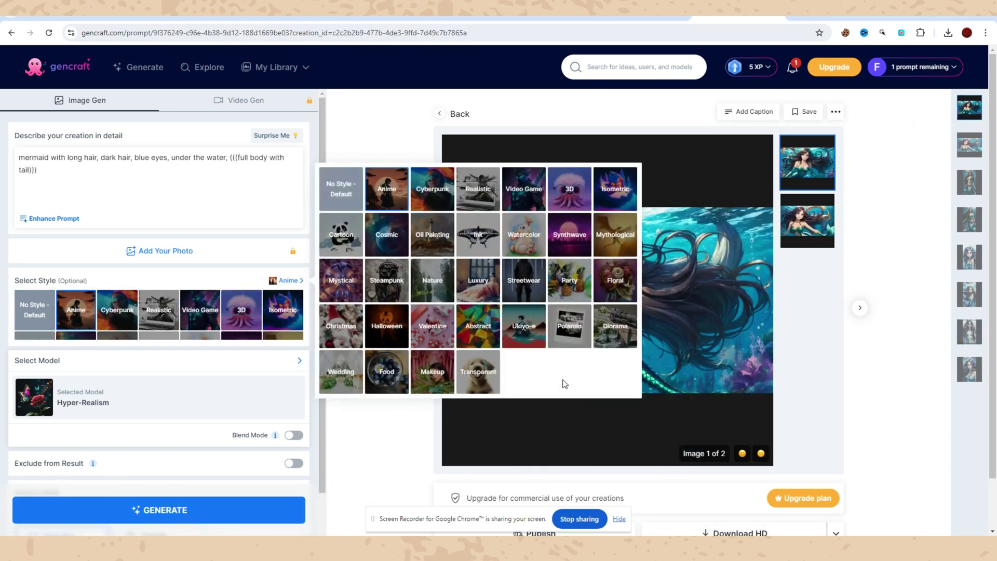
Choose Oil Painting, generate two mermaid images, compare them, and open that creation's page
left_click(429, 239)
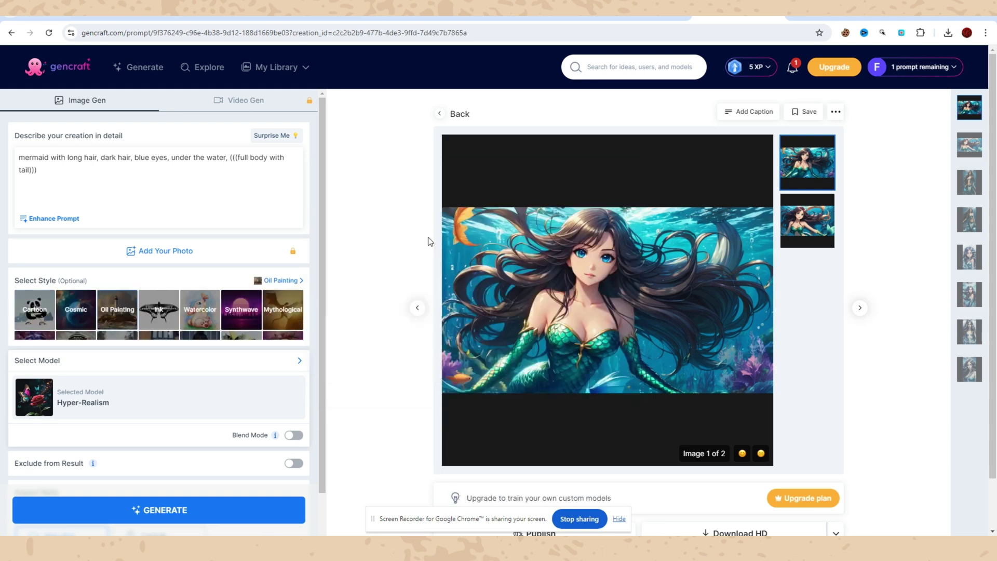
left_click(246, 517)
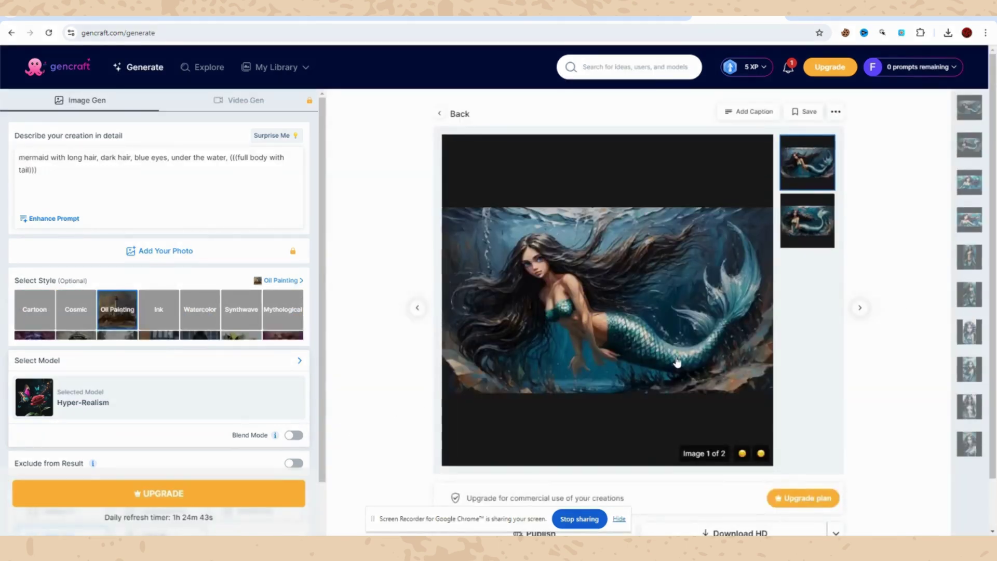
left_click(822, 234)
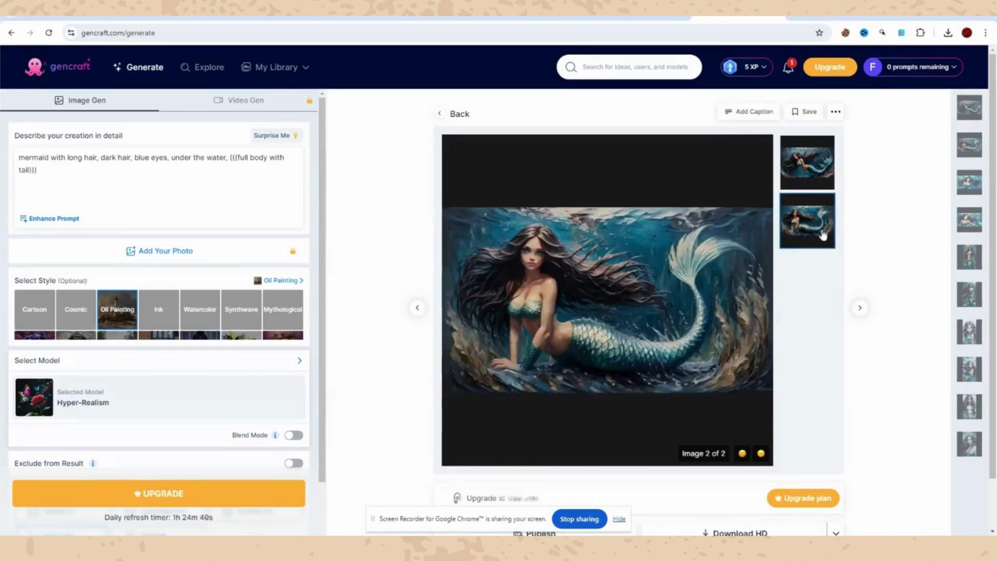
left_click(813, 176)
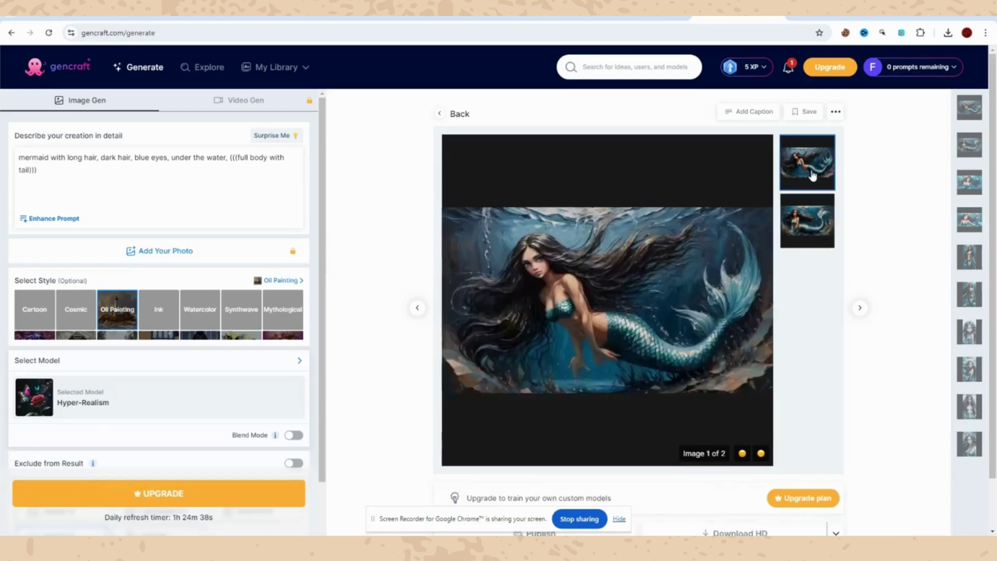
left_click(970, 156)
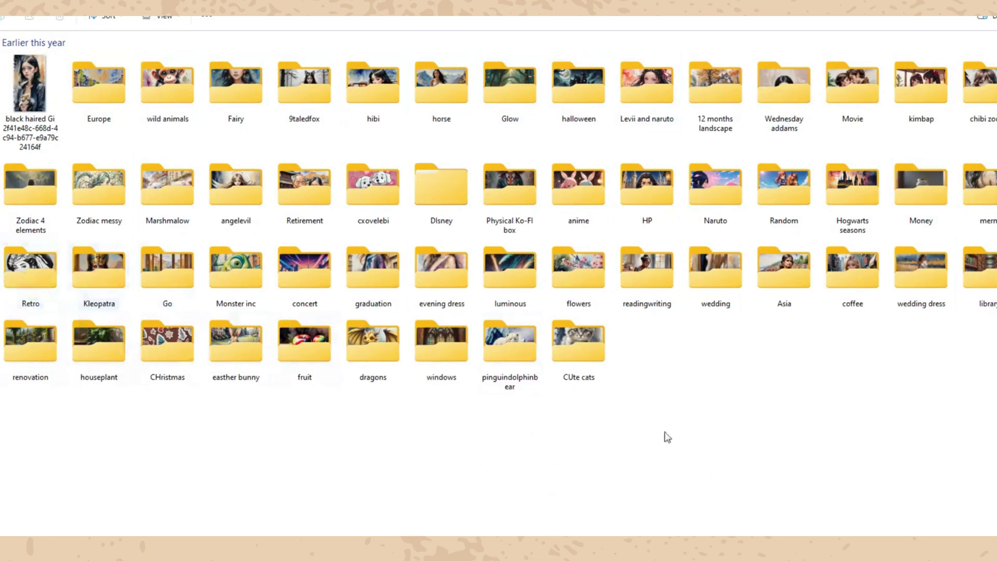
double_click(161, 98)
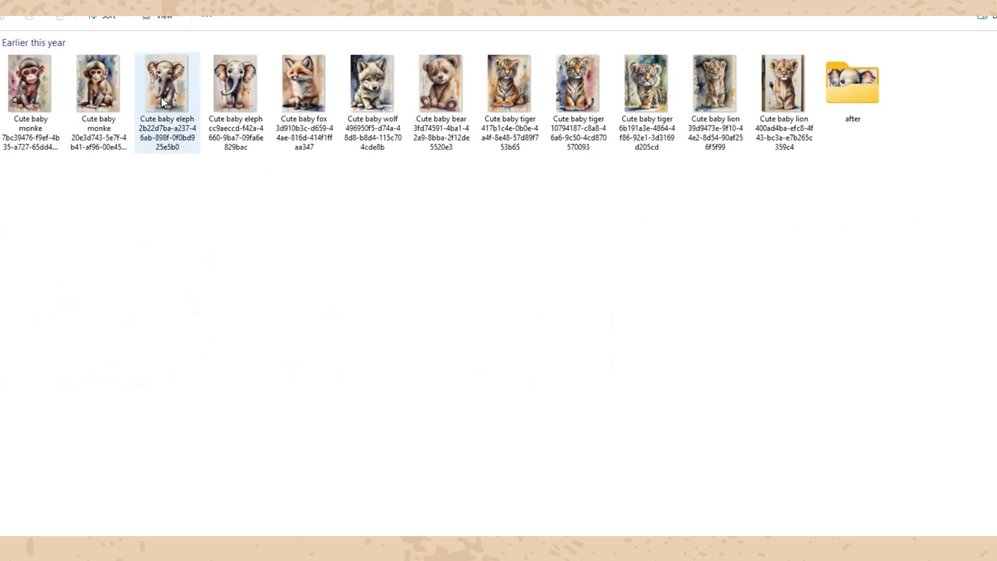
left_click(864, 79)
double_click(865, 80)
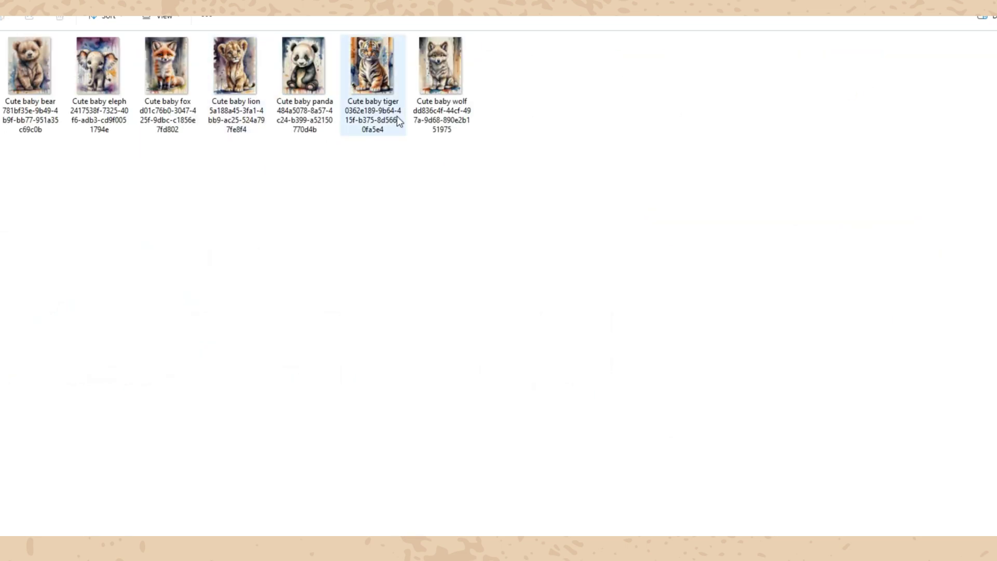
key("alt+Left")
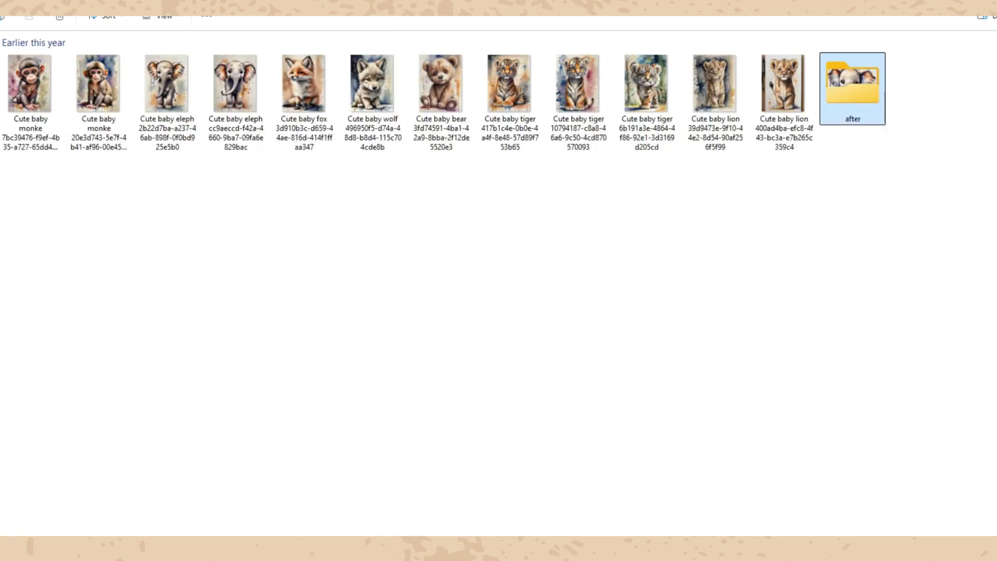
key("alt+Left")
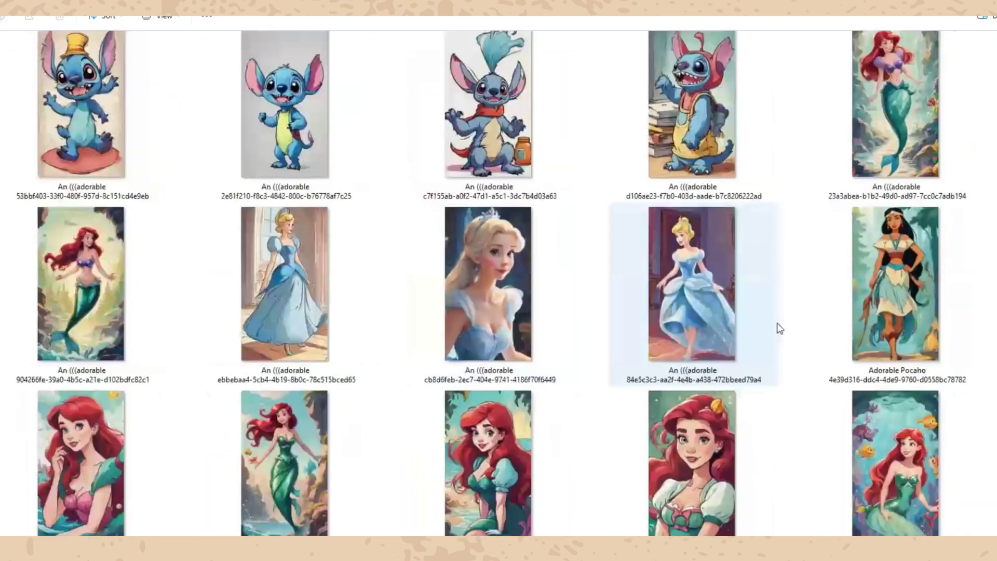
Scroll the Disney folder's thumbnail grid down to the chibi Esmeralda and Tinker Bell rows
scroll(779, 328, "down", 20)
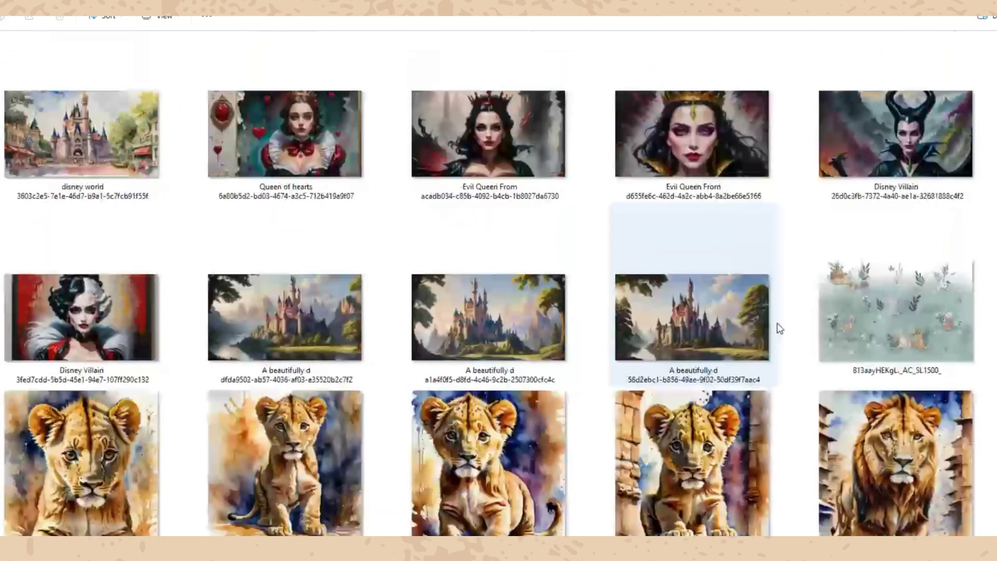
scroll(779, 329, "down", 20)
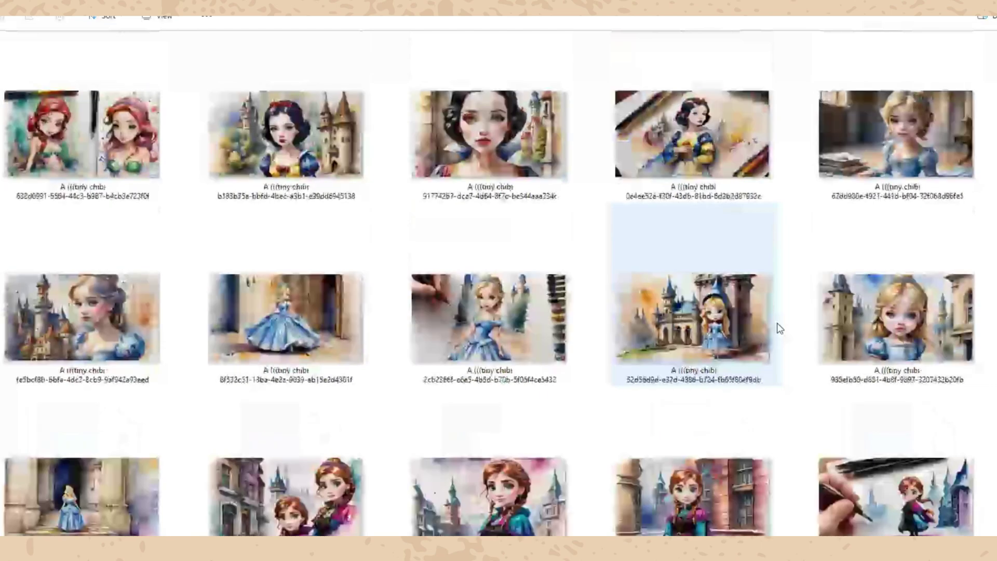
scroll(780, 328, "down", 20)
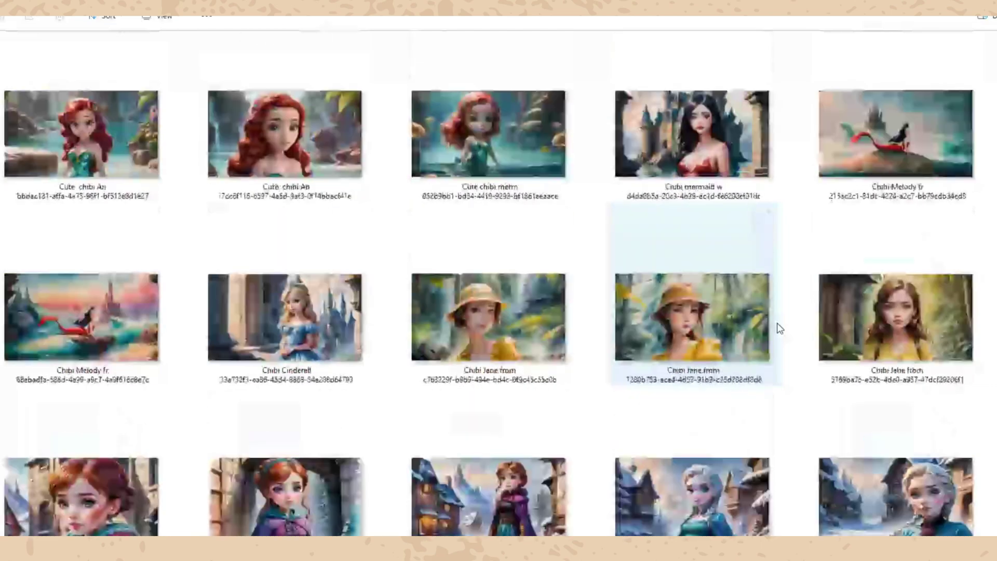
scroll(779, 326, "down", 20)
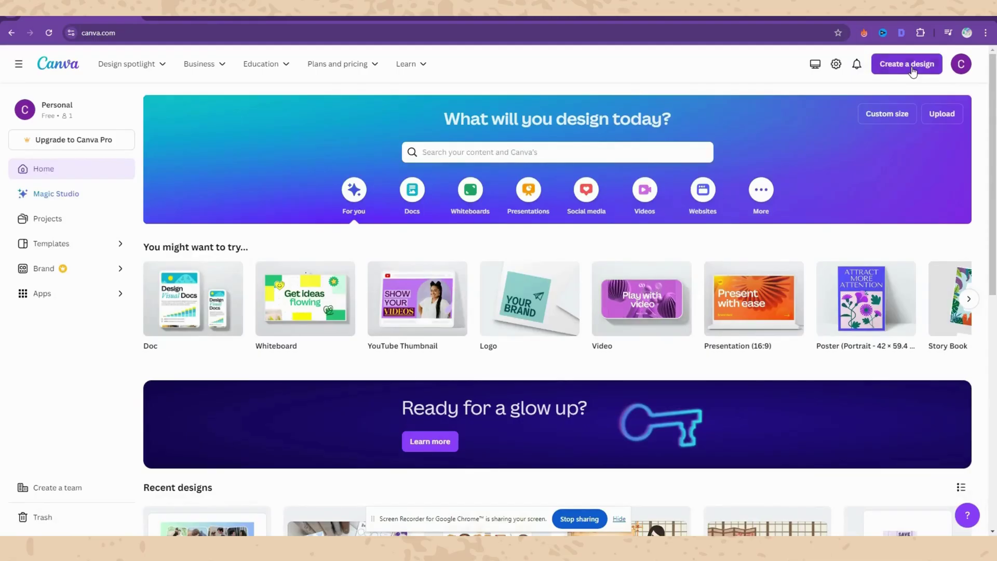
Create a blank design using the recent 210 × 297 mm custom size
left_click(907, 64)
left_click(780, 384)
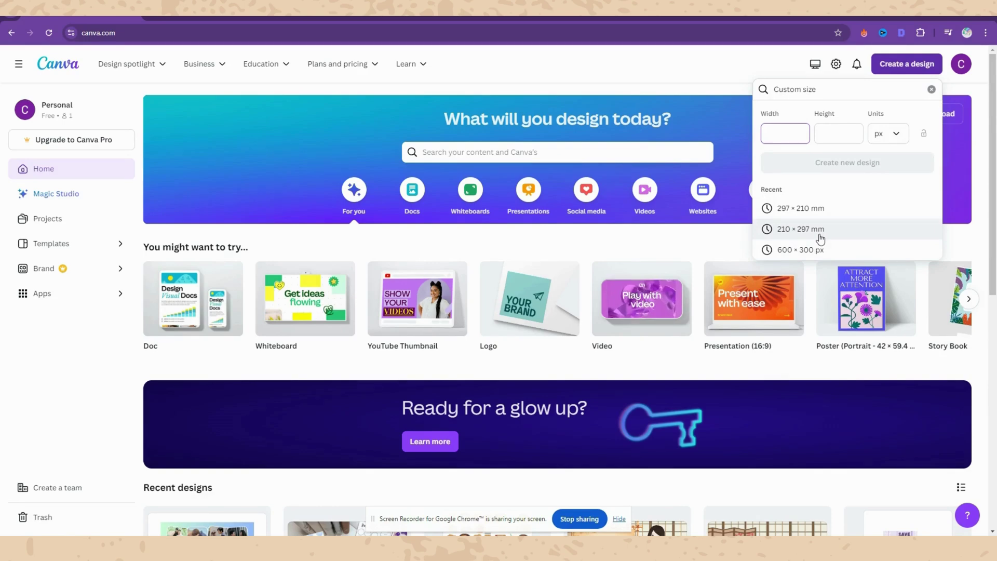
left_click(820, 238)
left_click(103, 95)
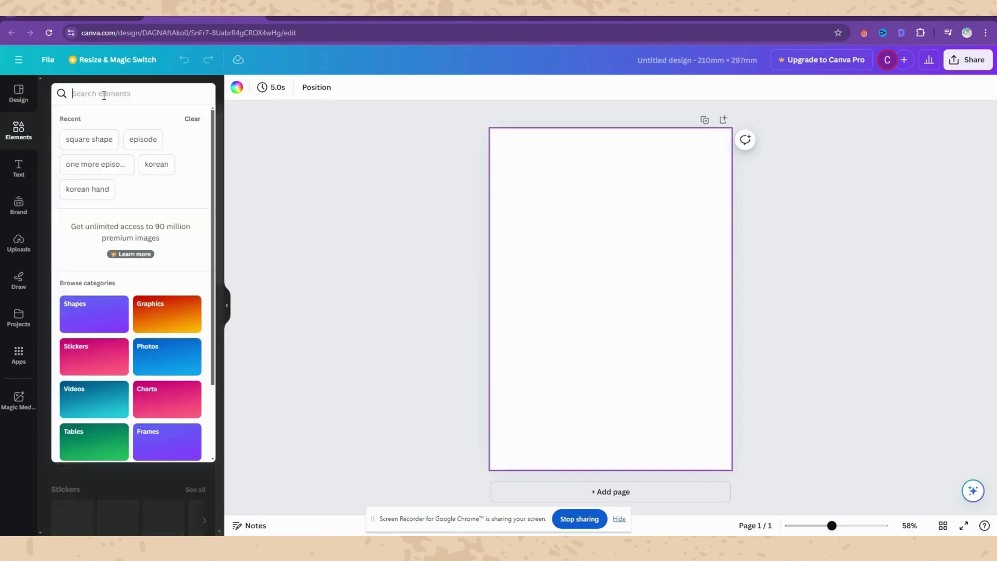
Add a square shape and stretch it into a wide rectangle near the page top
left_click(99, 139)
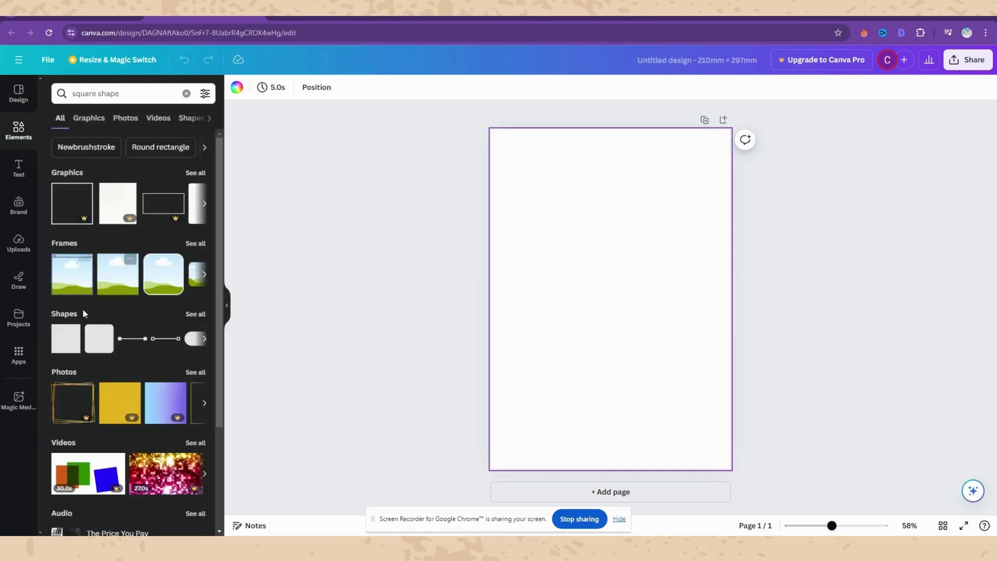
left_click(66, 339)
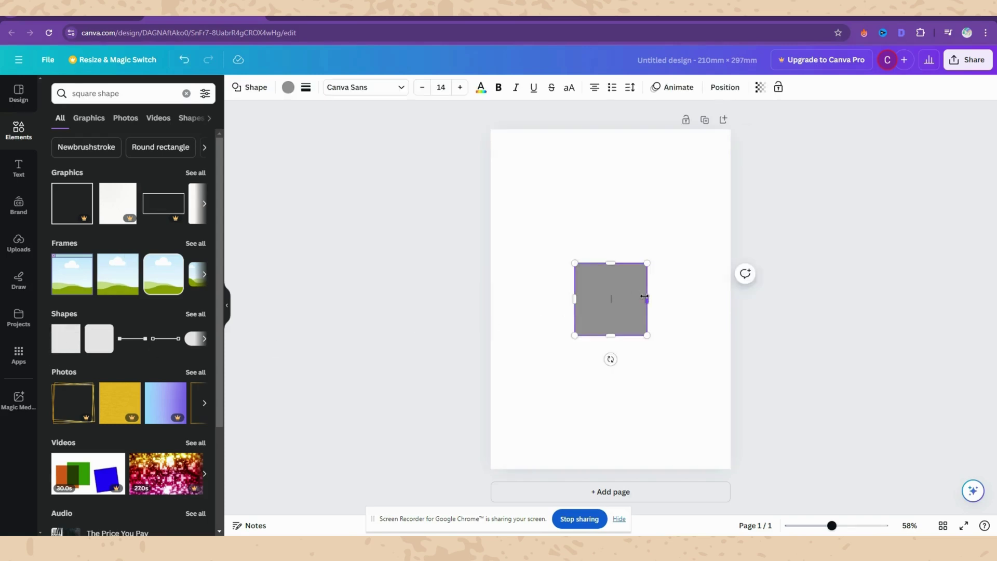
left_click_drag(645, 296, 747, 299)
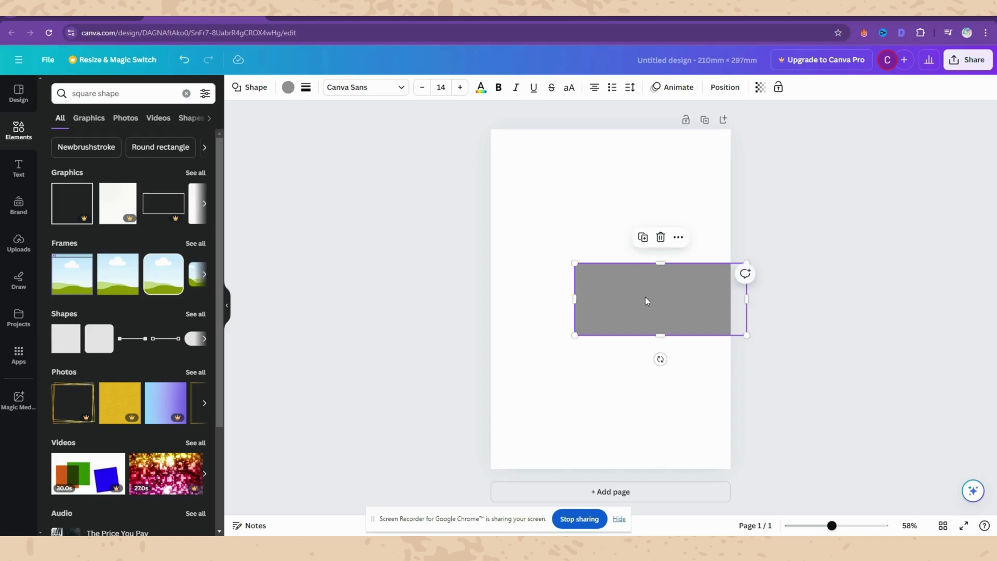
left_click_drag(656, 298, 646, 217)
Remove the rectangle's fill and give it a solid outline of weight 1
left_click(287, 88)
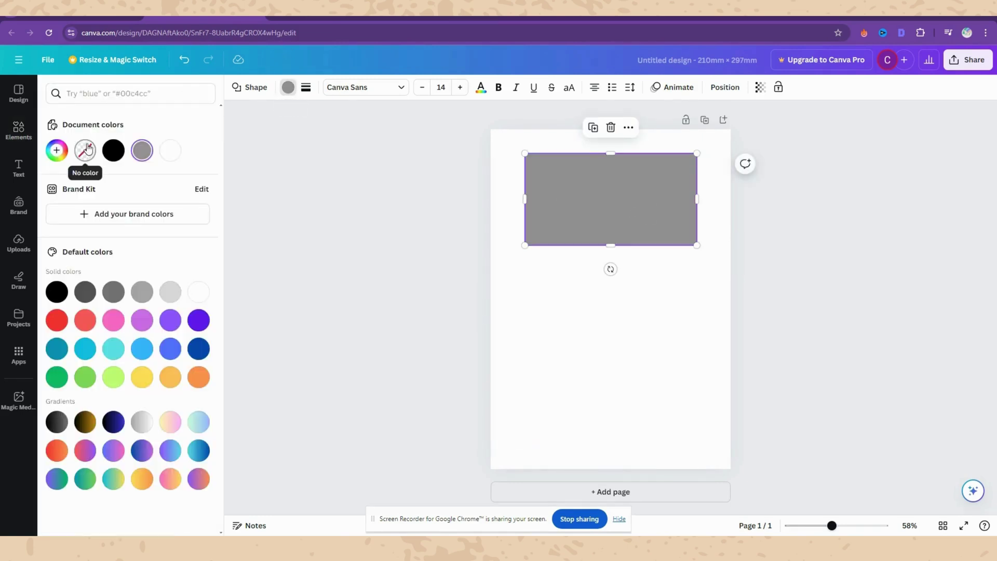
left_click(87, 151)
left_click(306, 86)
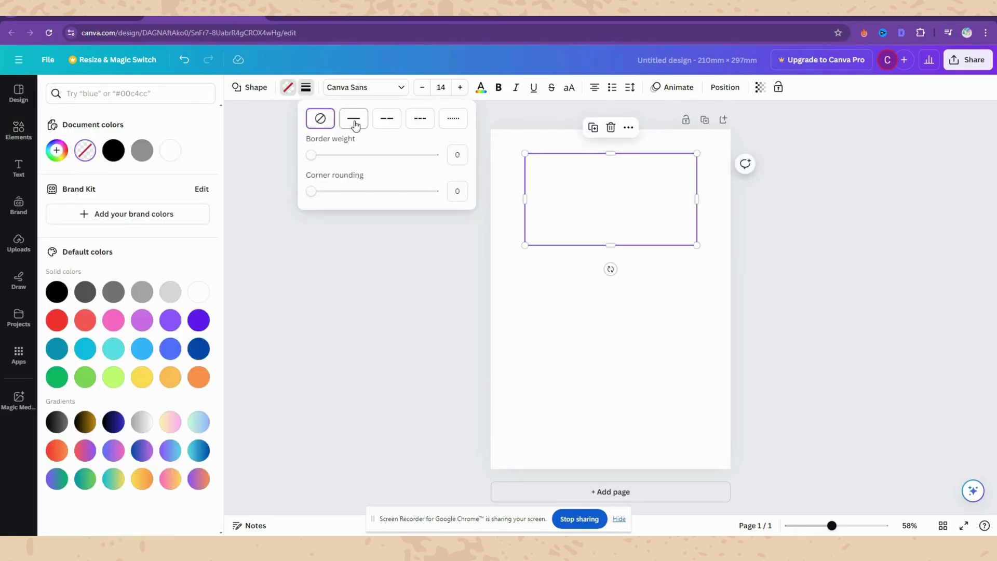
left_click(355, 120)
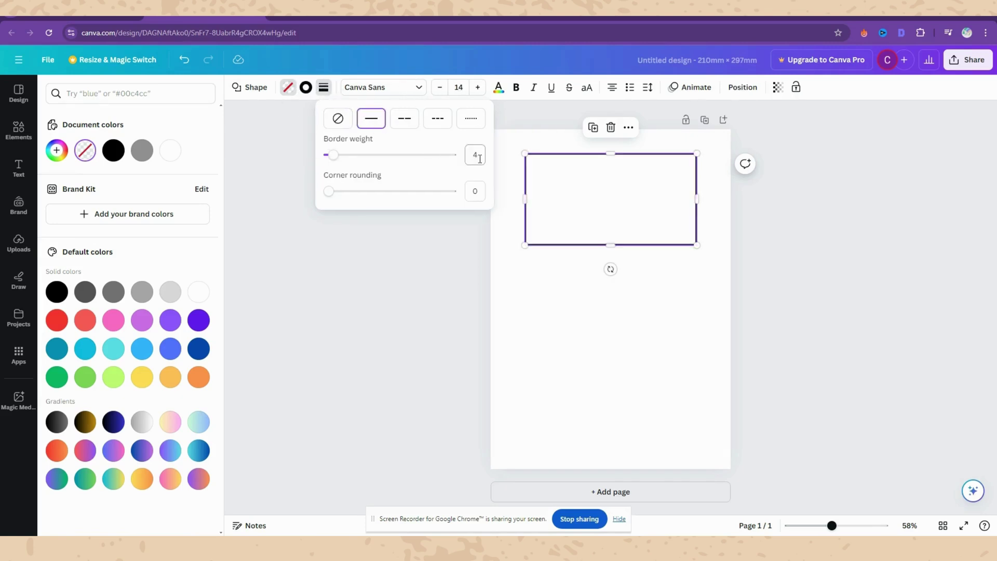
left_click(331, 155)
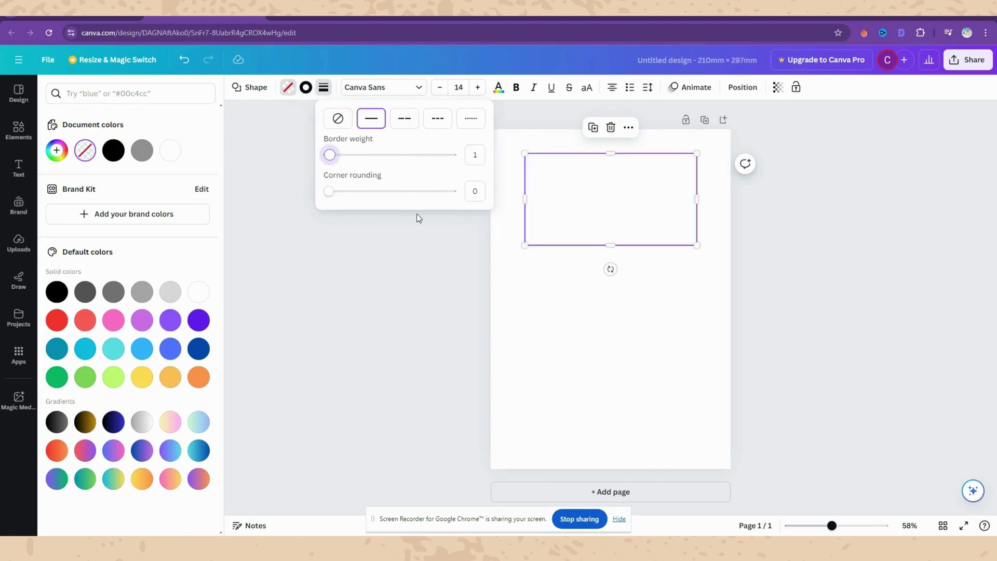
left_click(526, 296)
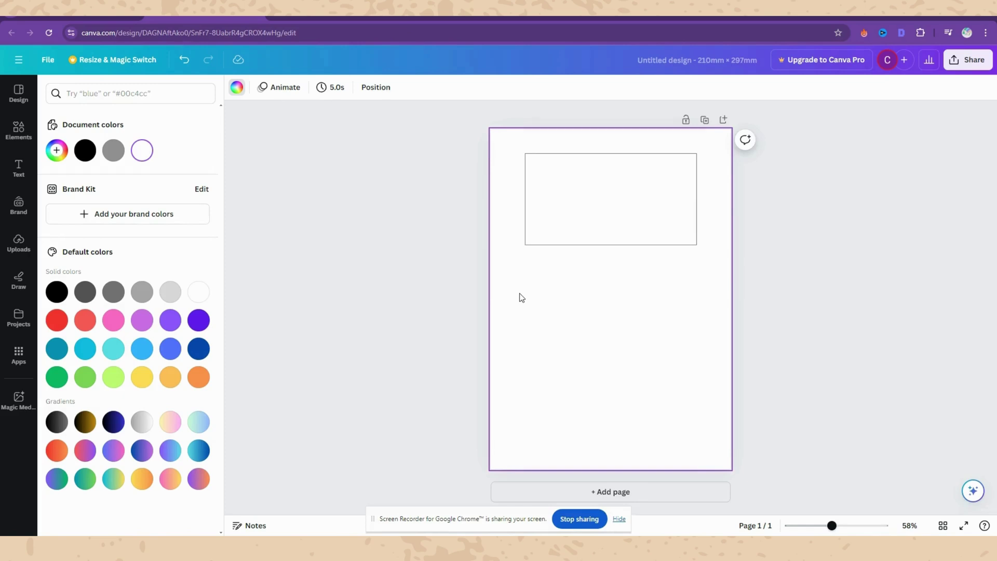
left_click(19, 241)
Place the uploaded doll image at the page top and enlarge it to about 150.2 × 86.6
scroll(359, 271, "up", 2)
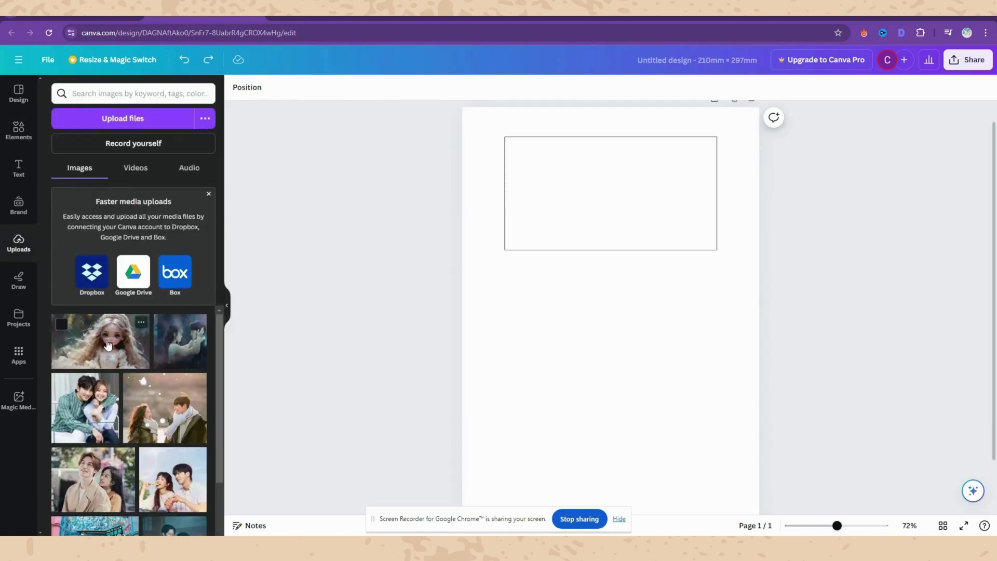
left_click(108, 344)
scroll(773, 267, "up", 5)
scroll(772, 266, "up", 2)
scroll(772, 267, "down", 4)
scroll(784, 451, "up", 3)
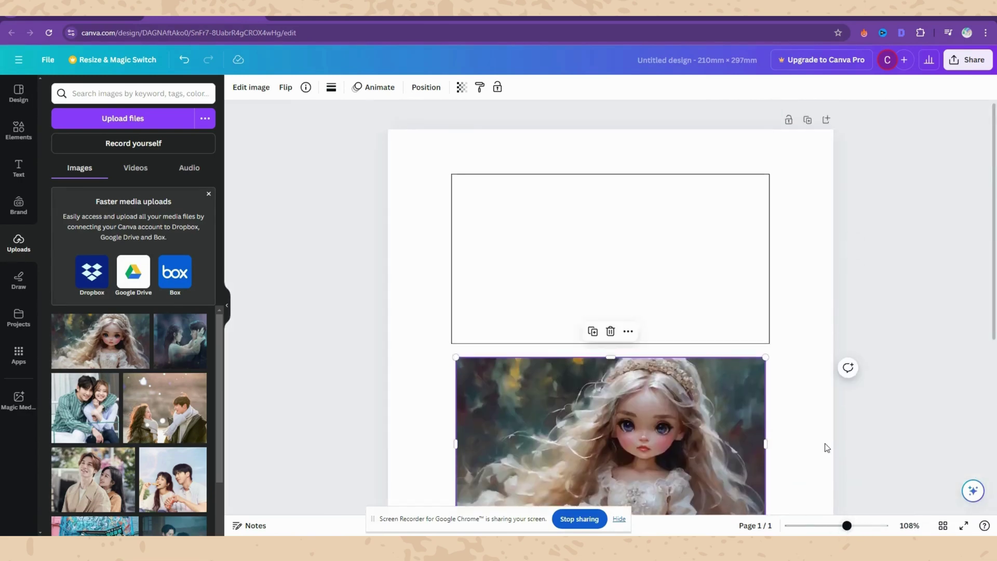
left_click_drag(639, 451, 629, 262)
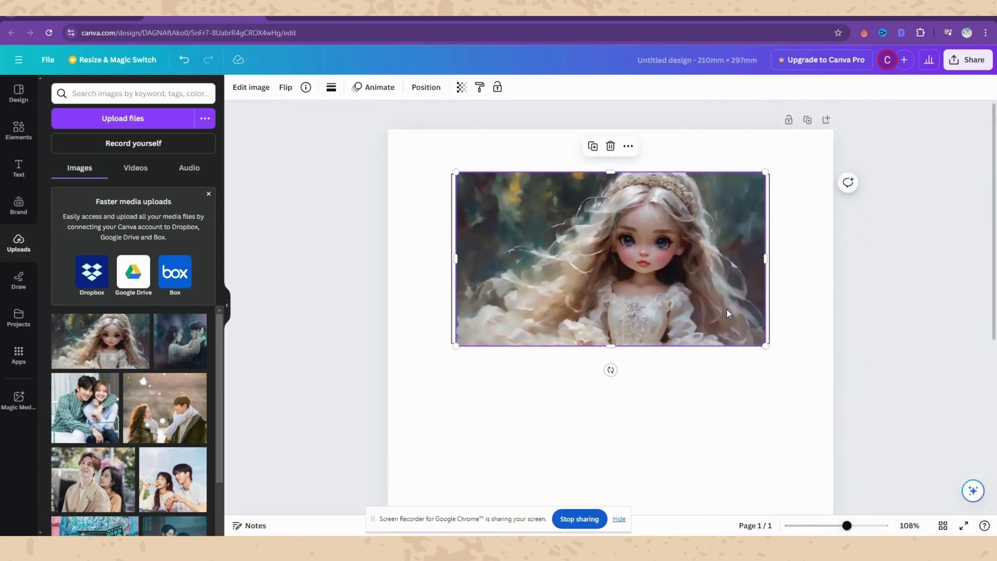
left_click_drag(718, 310, 714, 313)
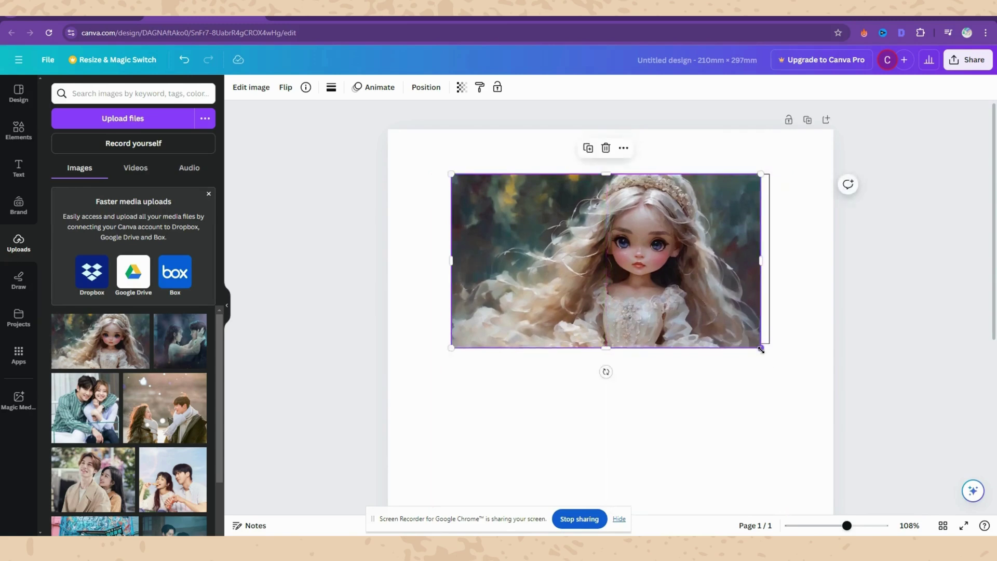
left_click_drag(761, 349, 768, 357)
Send the doll image to the back, undo that, and show the Layers list with Alt+1
right_click(714, 263)
left_click(669, 257)
right_click(646, 254)
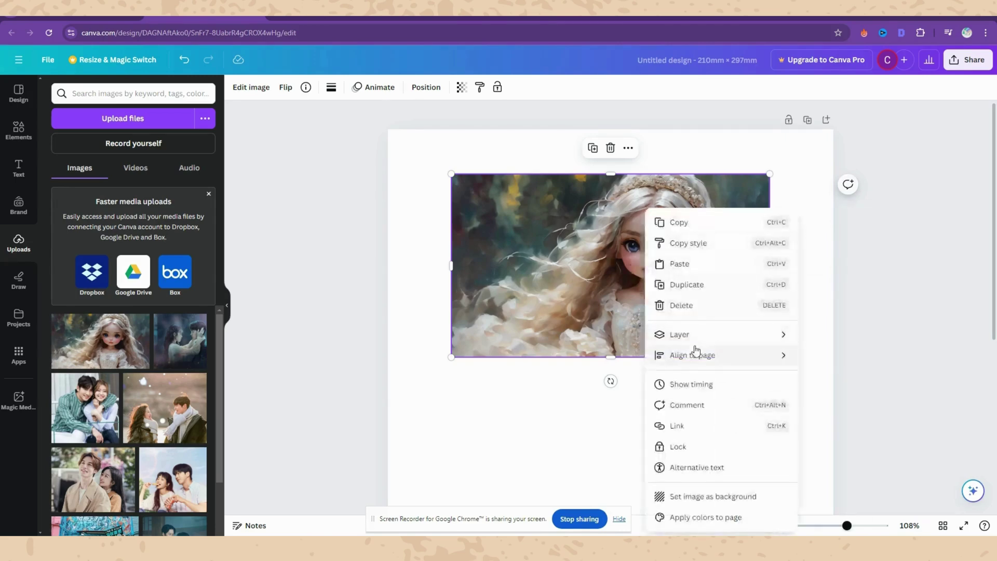
mouse_move(691, 334)
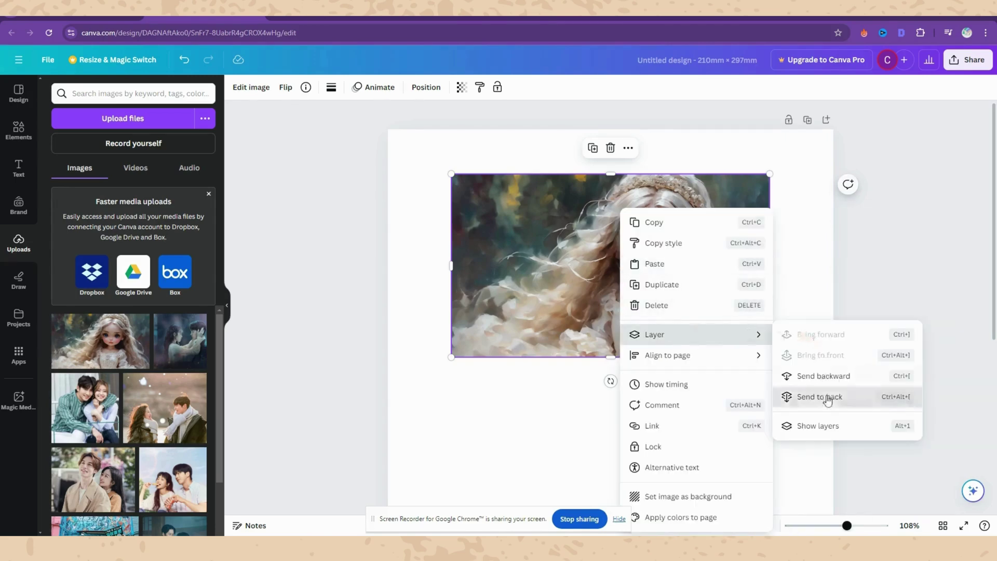
left_click(828, 398)
key("ctrl+z")
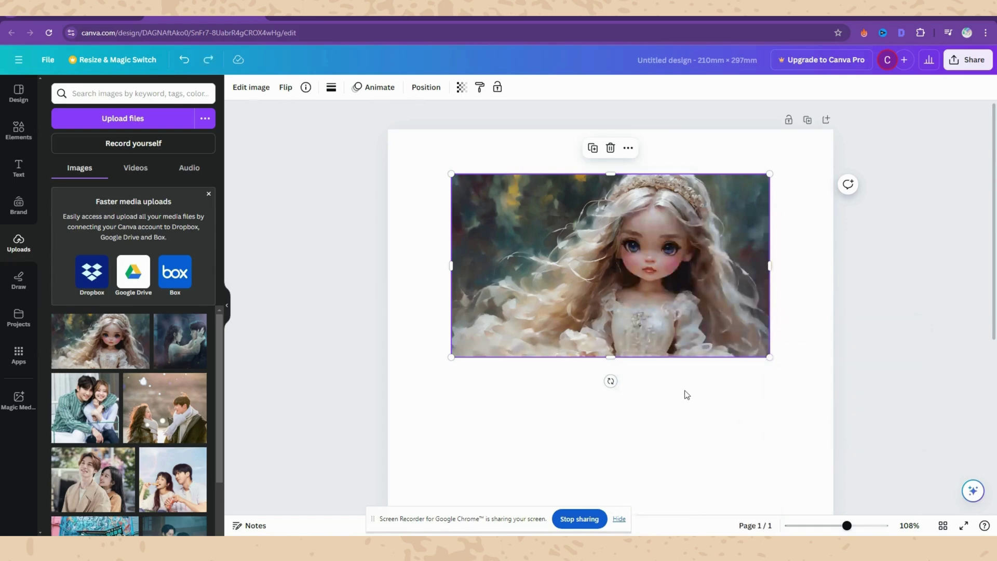
key("Right")
key("alt+1")
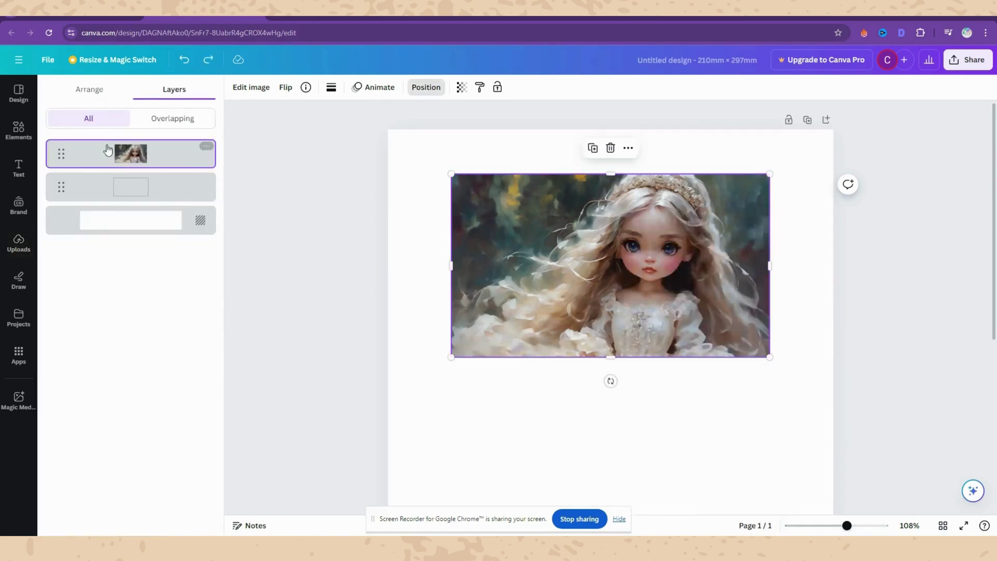
Move the doll image below the rectangle in Layers and crop its bottom to about 150.2 × 81.2
left_click_drag(165, 158, 165, 206)
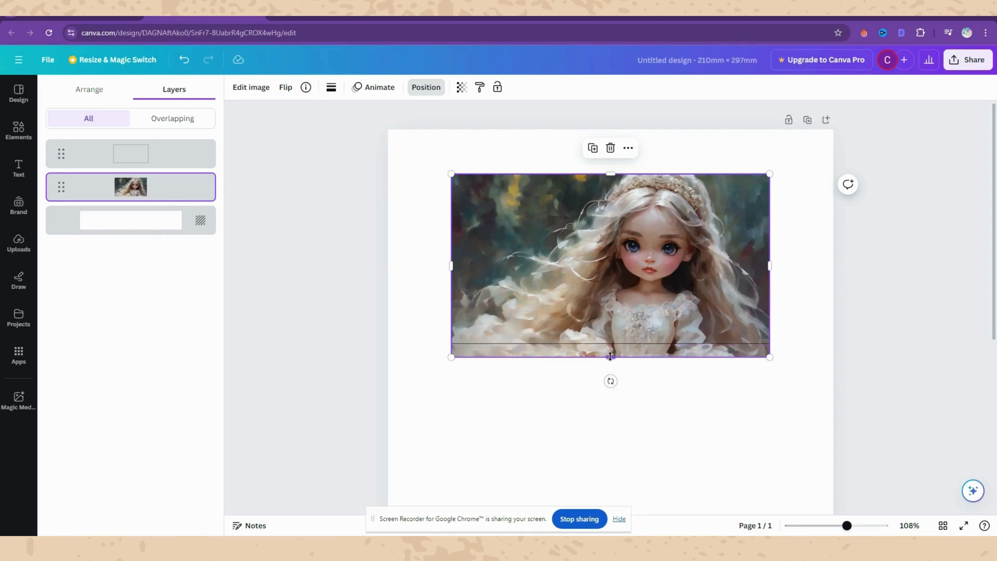
left_click_drag(610, 357, 610, 351)
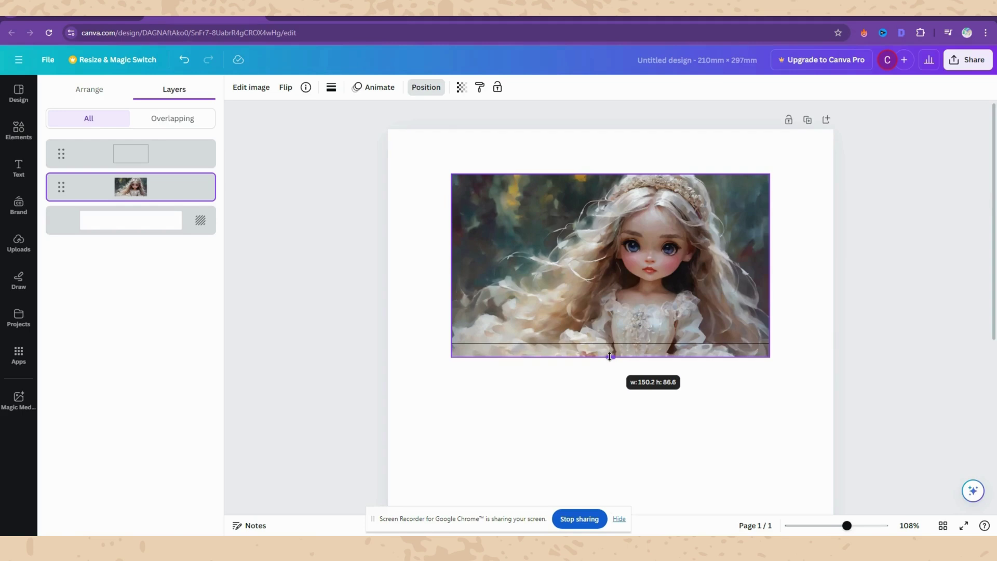
left_click_drag(610, 356, 620, 344)
Delete the empty outlined rectangle covering the doll image
left_click(685, 385)
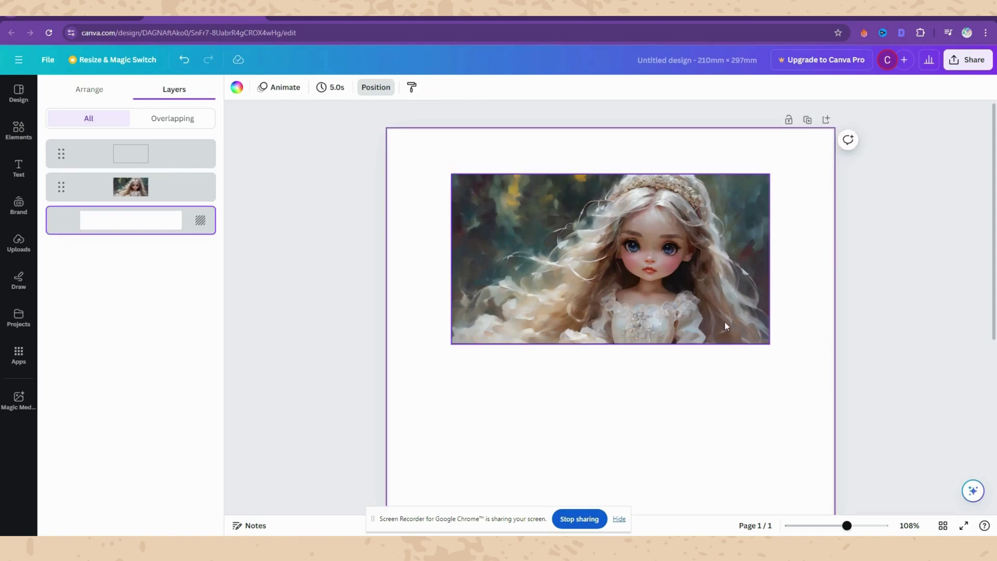
mouse_move(847, 525)
left_mouse_down()
mouse_move(875, 525)
mouse_move(854, 525)
left_mouse_up()
left_click(516, 304)
left_click(611, 392)
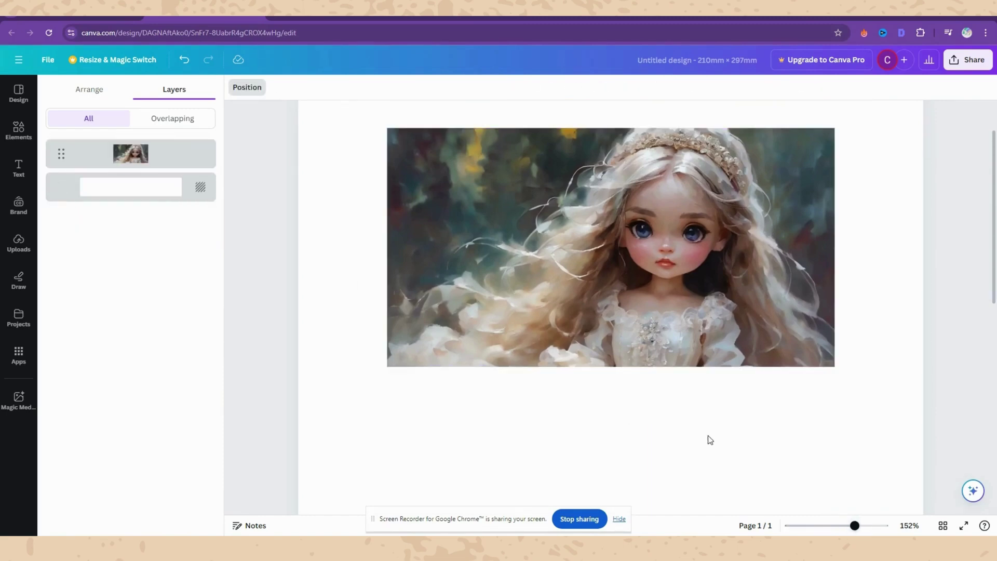
left_click(708, 438)
Add a white circle from Shapes and shrink it to about 12 × 12
left_click(16, 135)
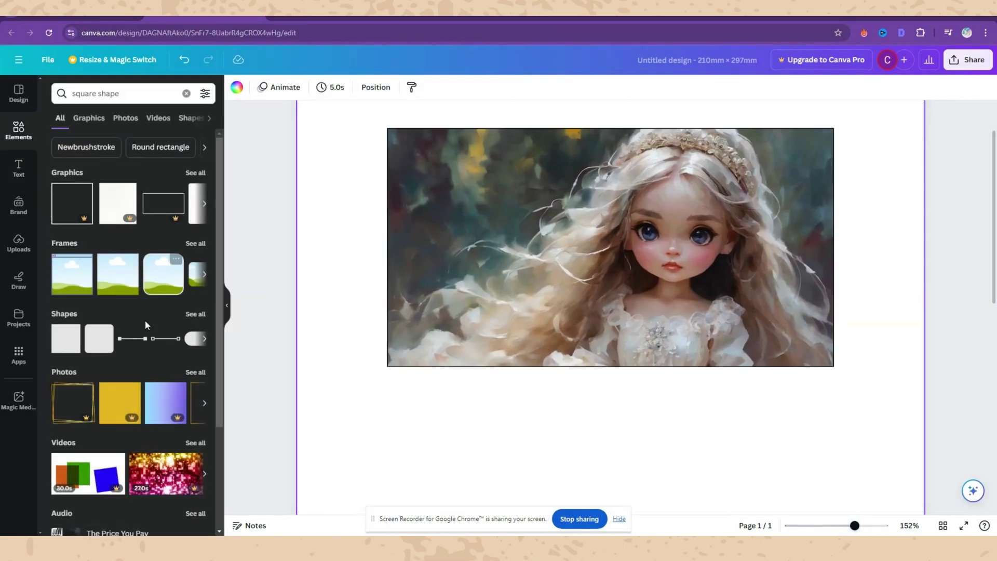
left_click(196, 314)
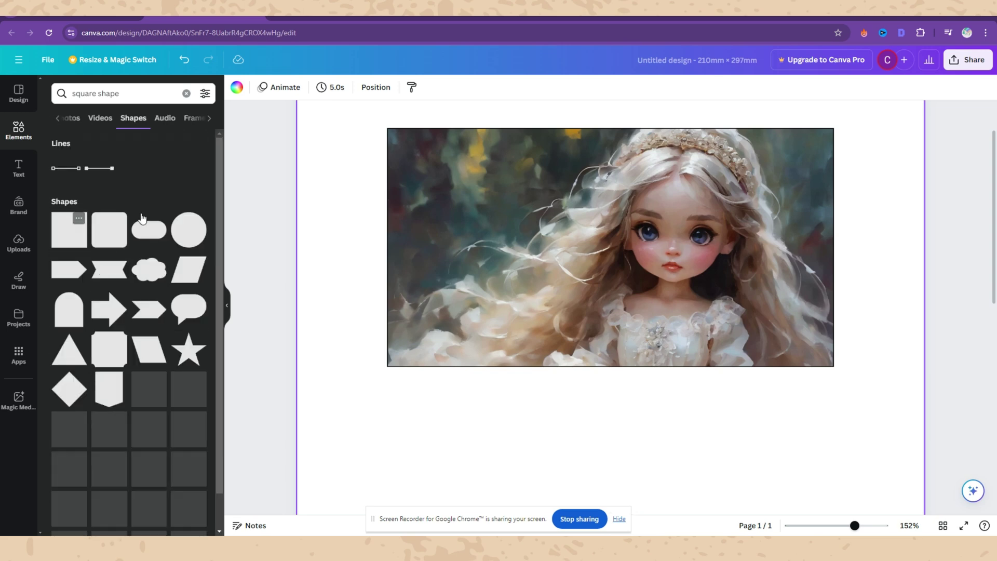
left_click_drag(190, 228, 535, 216)
left_click(288, 87)
left_click(171, 151)
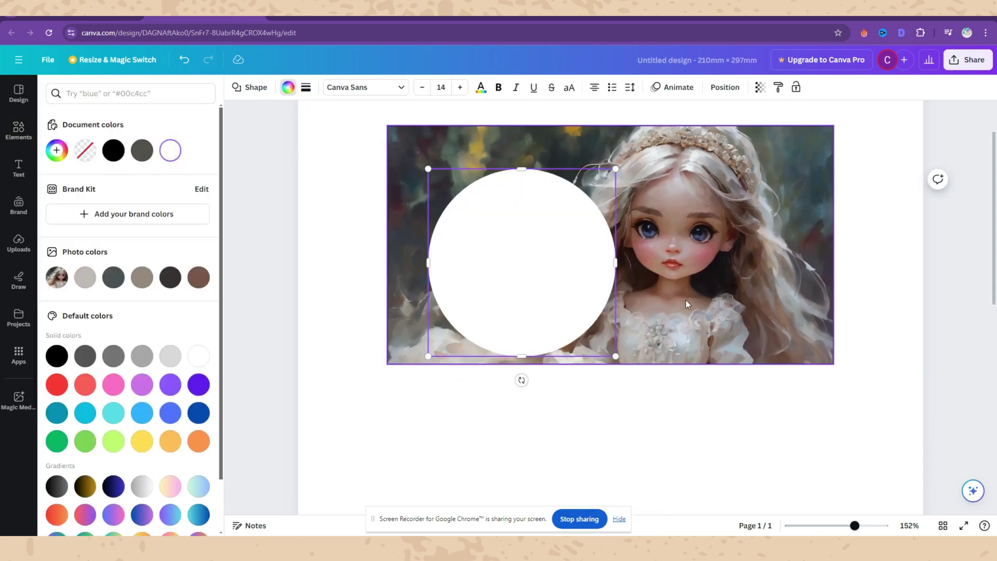
left_click_drag(616, 169, 412, 145)
Duplicate the circle into rows and space them evenly vertically and horizontally
key("ctrl+d")
key("ctrl+d")
key("ctrl+d")
key("ctrl+d")
key("ctrl+d")
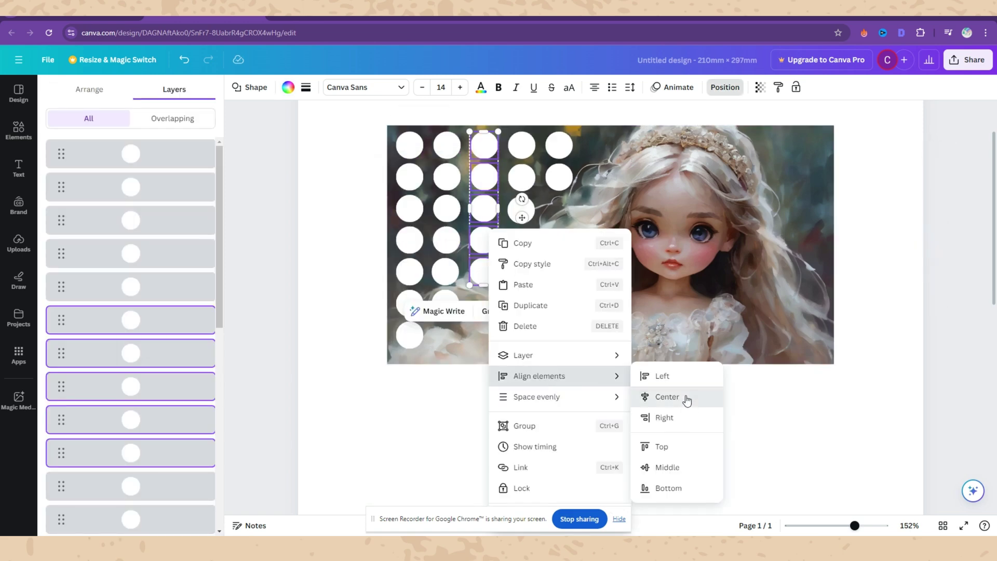
left_click(687, 400)
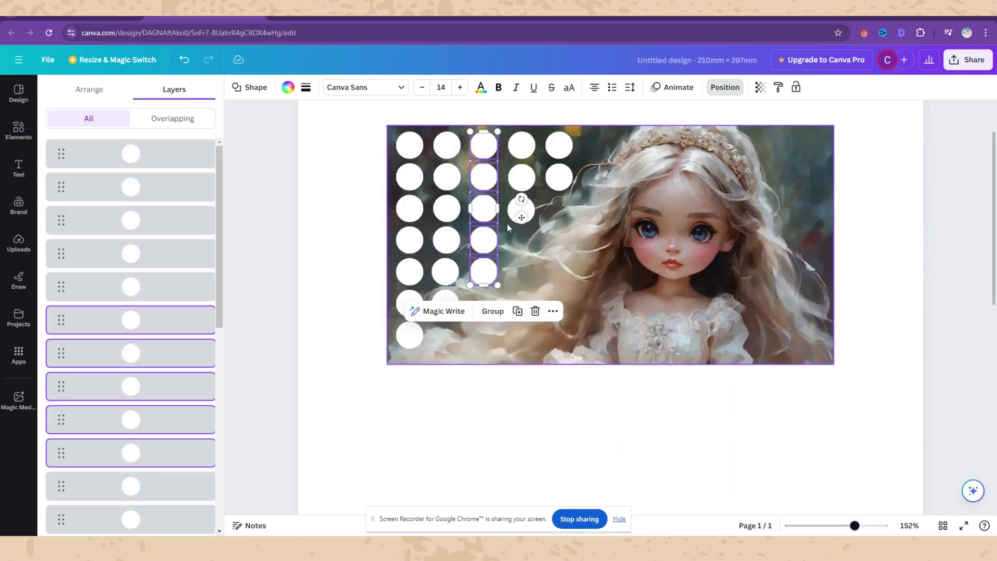
right_click(507, 223)
mouse_move(577, 387)
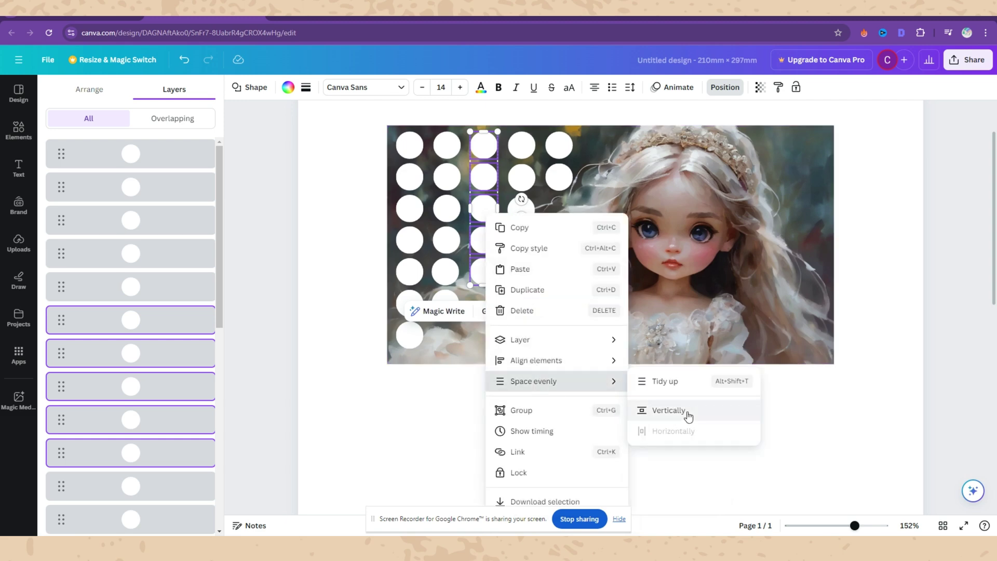
left_click(669, 411)
left_click_drag(491, 272, 492, 273)
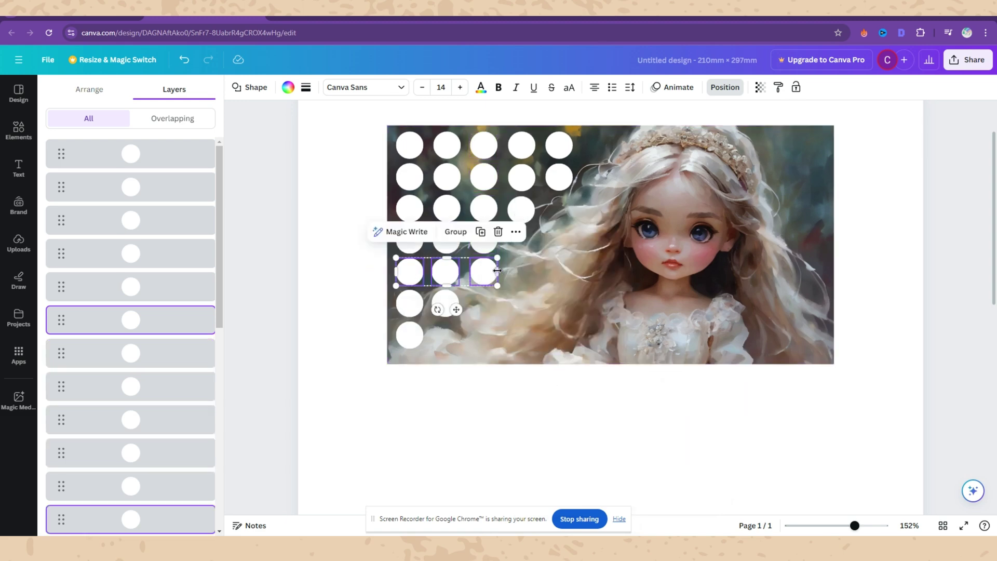
right_click(489, 275)
mouse_move(540, 397)
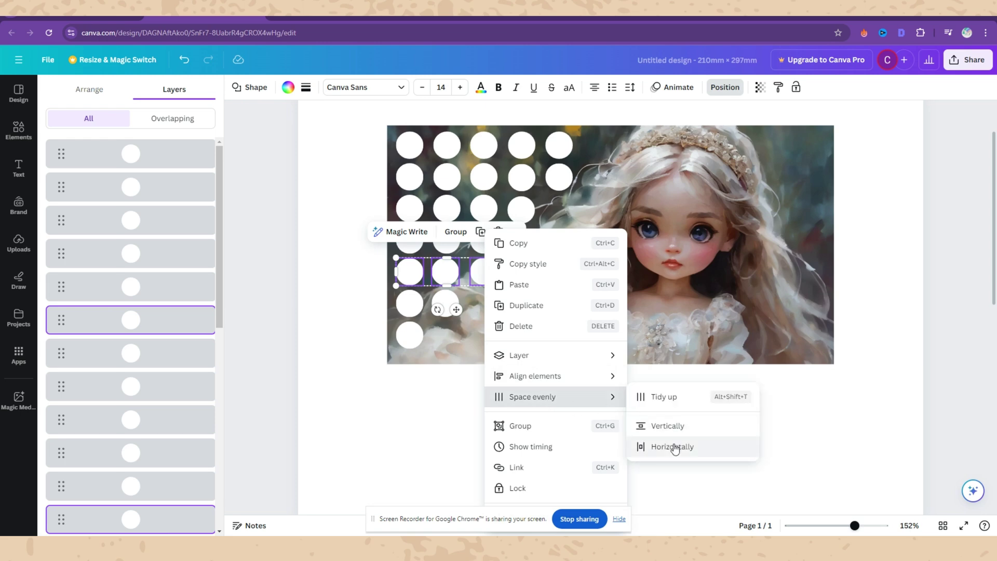
left_click(672, 446)
left_click(21, 171)
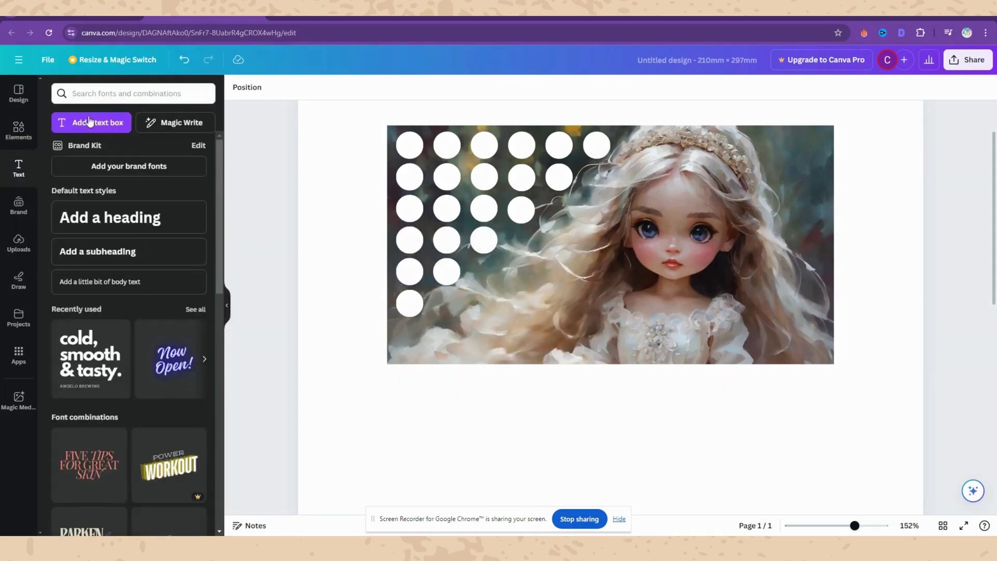
Add a 'By Cute Budgets' text box in Annie's Notes and move it to the image's bottom-right
left_click(98, 122)
type("By")
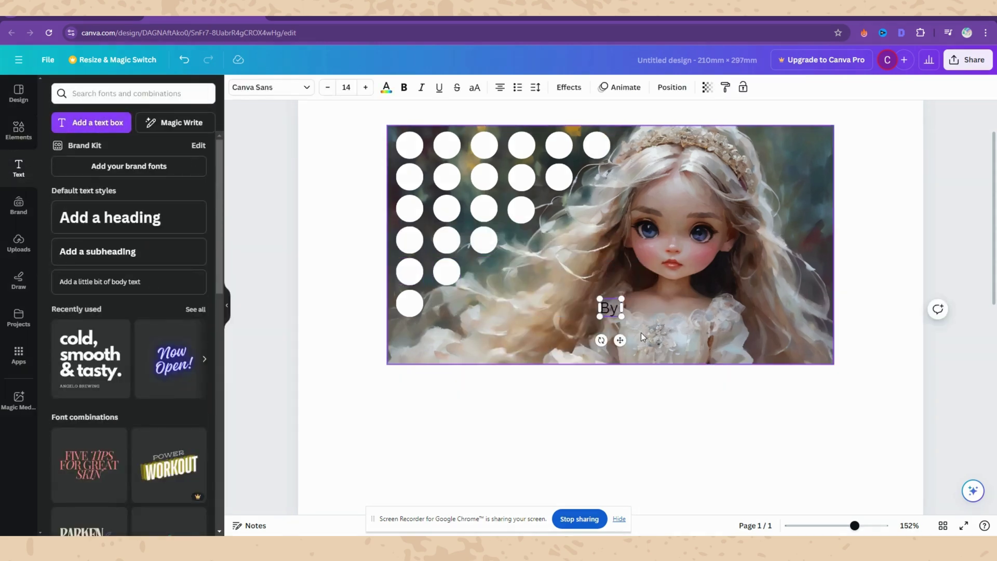
type(" Cute Budgets")
key("ctrl+a")
left_click(386, 92)
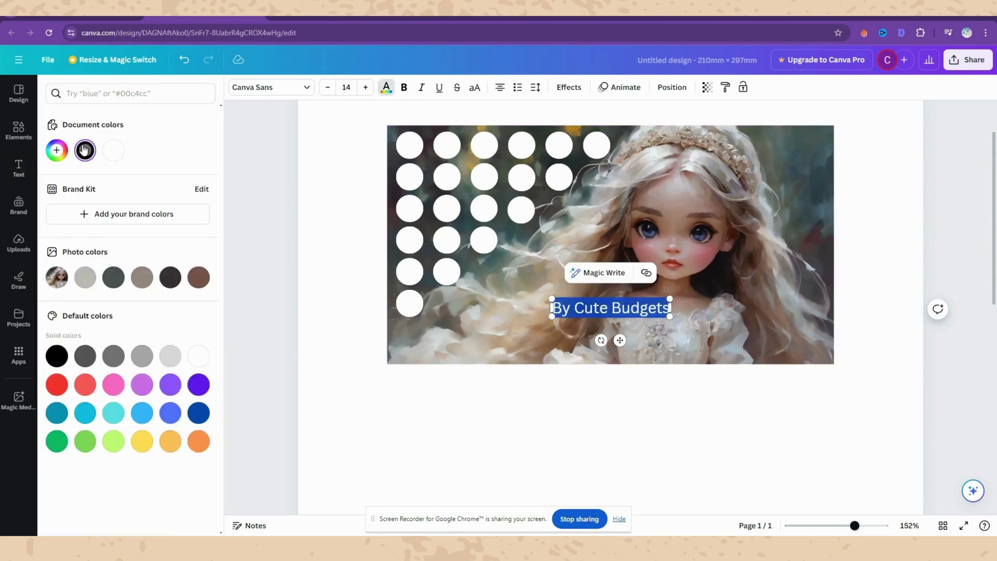
left_click(308, 92)
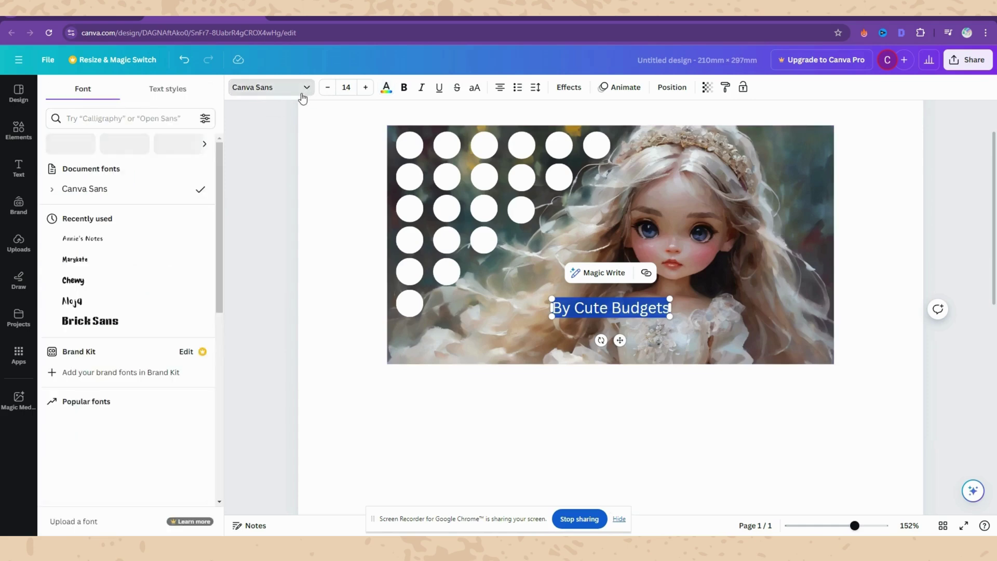
left_click(148, 243)
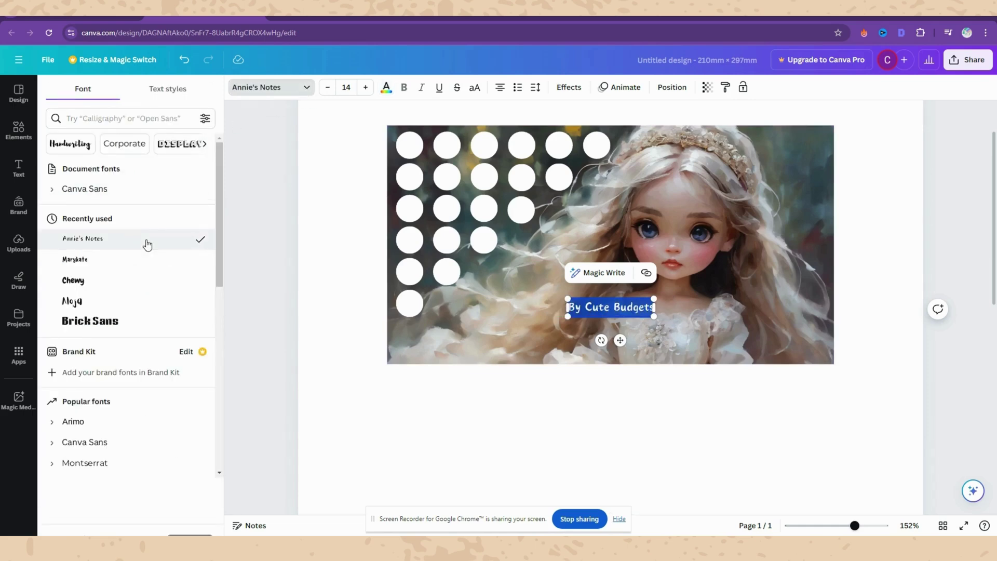
left_click(552, 449)
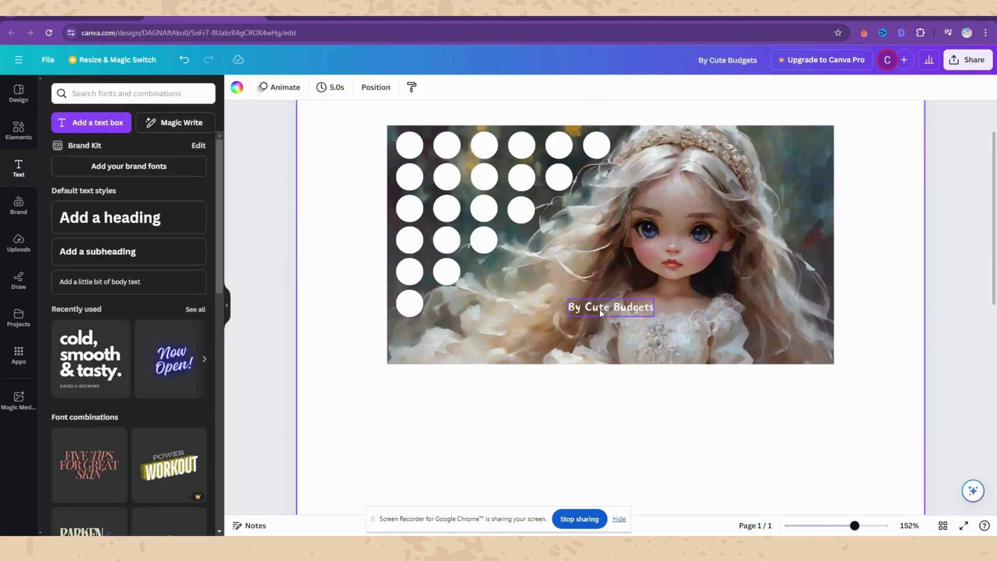
left_click_drag(600, 310, 776, 355)
Reduce the caption to size 8, tuck it into the corner, and zoom out to review the page
left_click(328, 88)
left_click(328, 88)
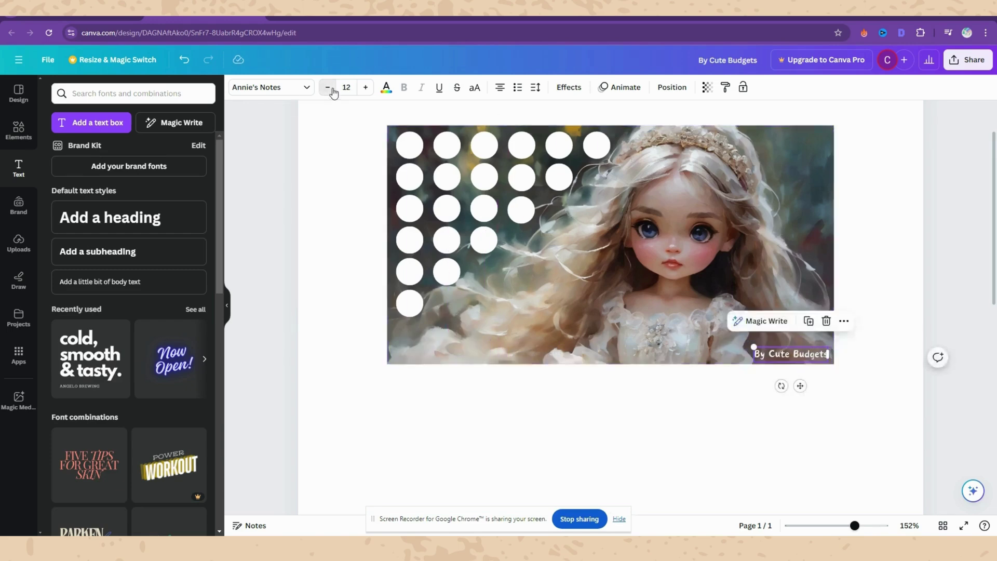
left_click(328, 87)
left_click(327, 87)
left_click(328, 88)
left_click(328, 88)
left_click_drag(811, 359, 806, 356)
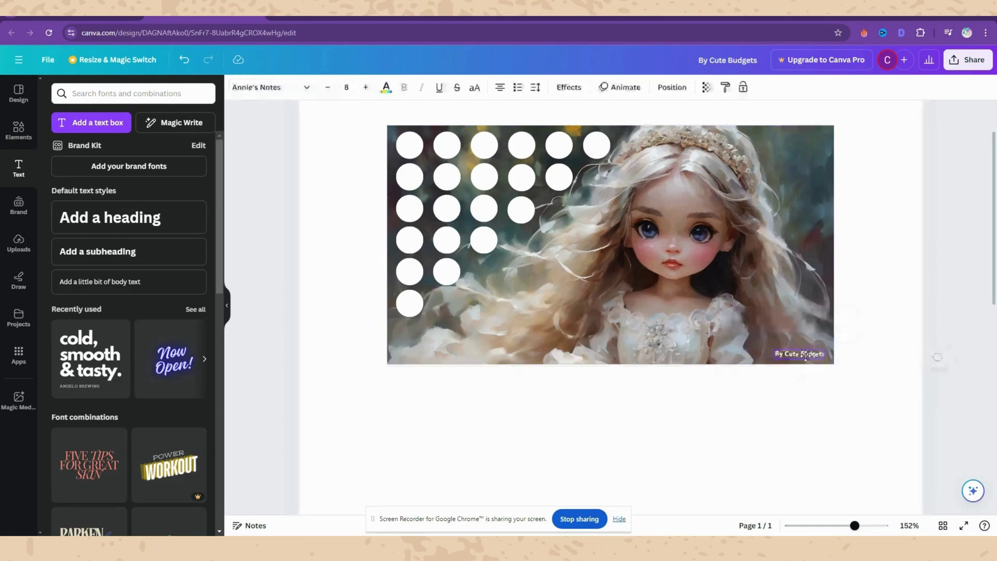
left_click(815, 412)
key("ctrl+0")
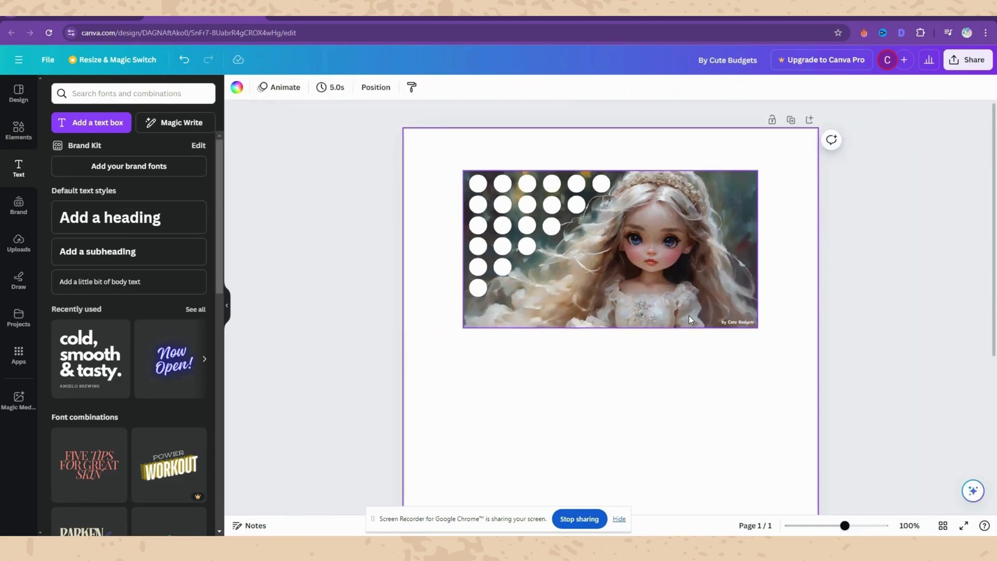
key("ctrl+minus")
scroll(685, 350, "down", 2)
scroll(685, 350, "up", 2)
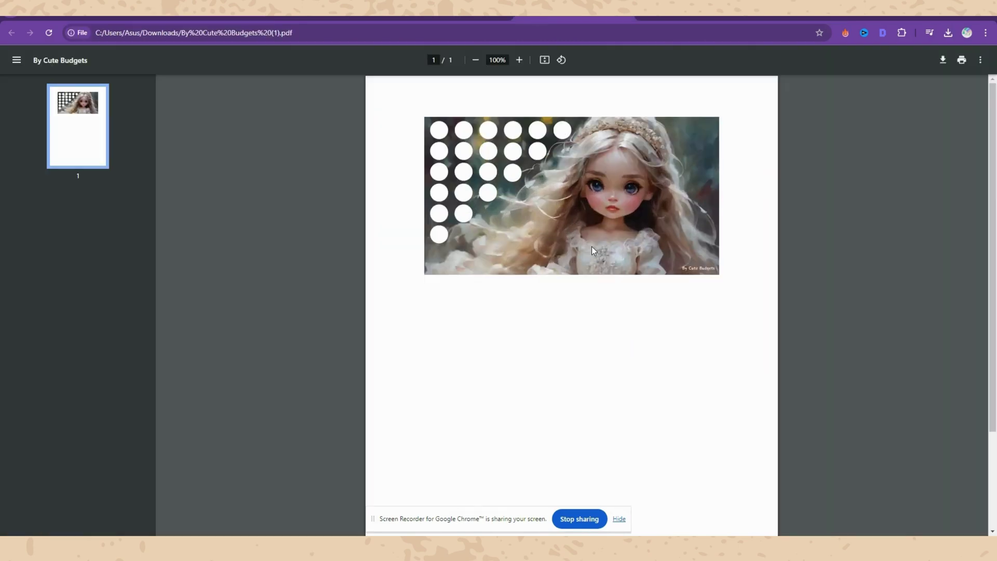